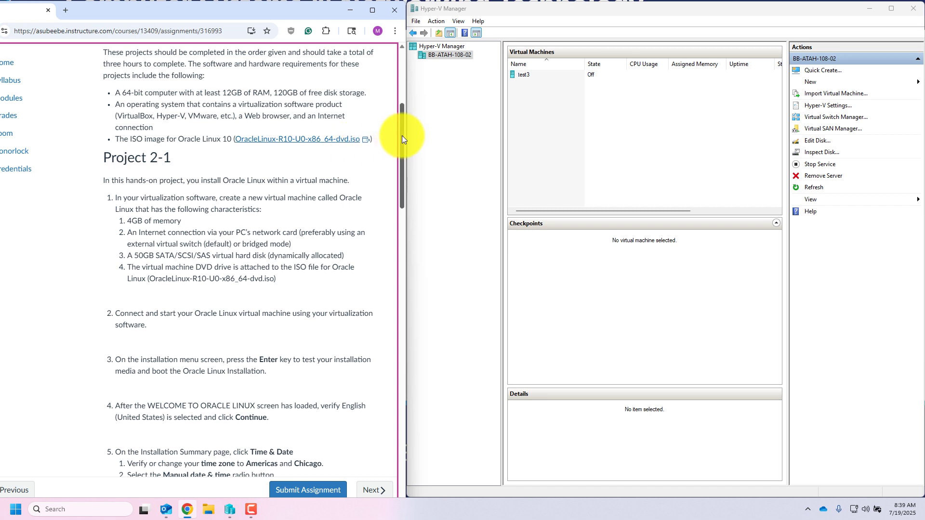
Step: Scroll the Canvas assignment to the Project 2-1 requirements and bring up Hyper-V Manager
drag(402, 134, 398, 158)
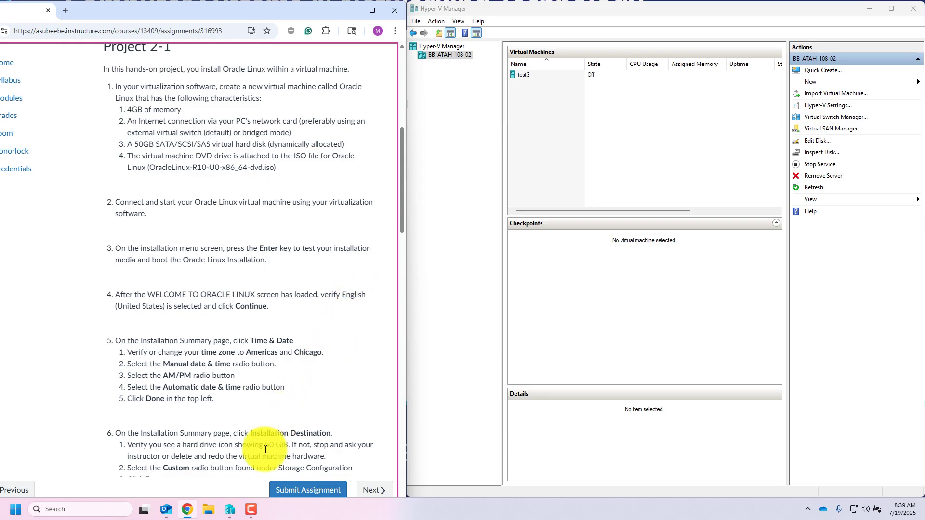
mouse_move(230, 510)
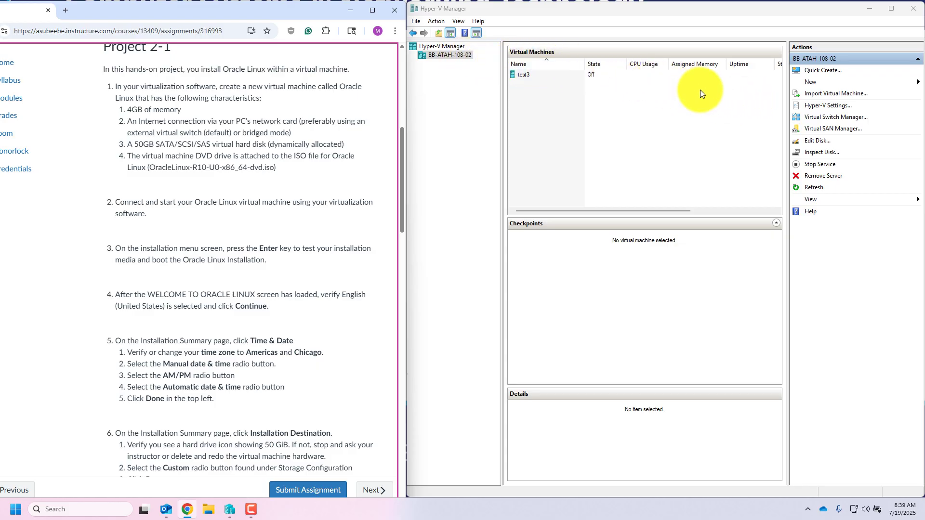
Step: Start a new virtual machine in the wizard and name it 'Oracle Linux'
click(822, 84)
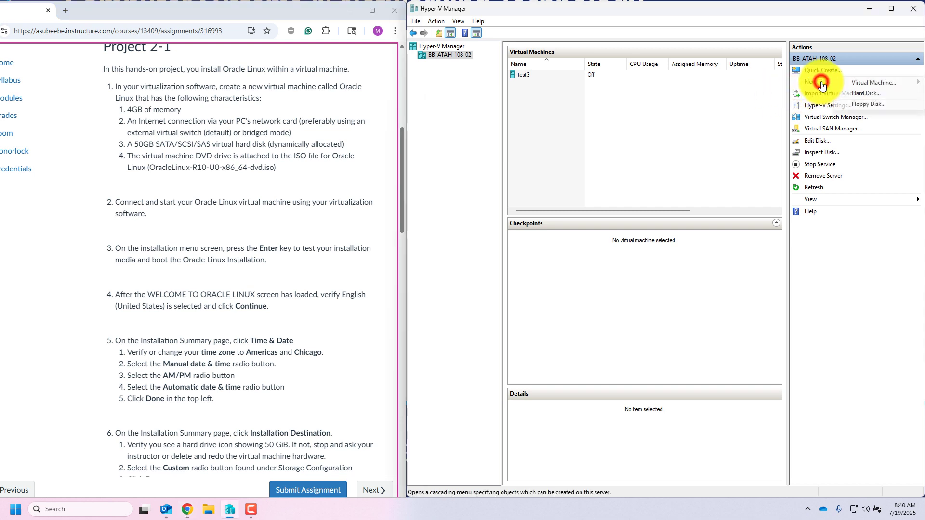
click(858, 83)
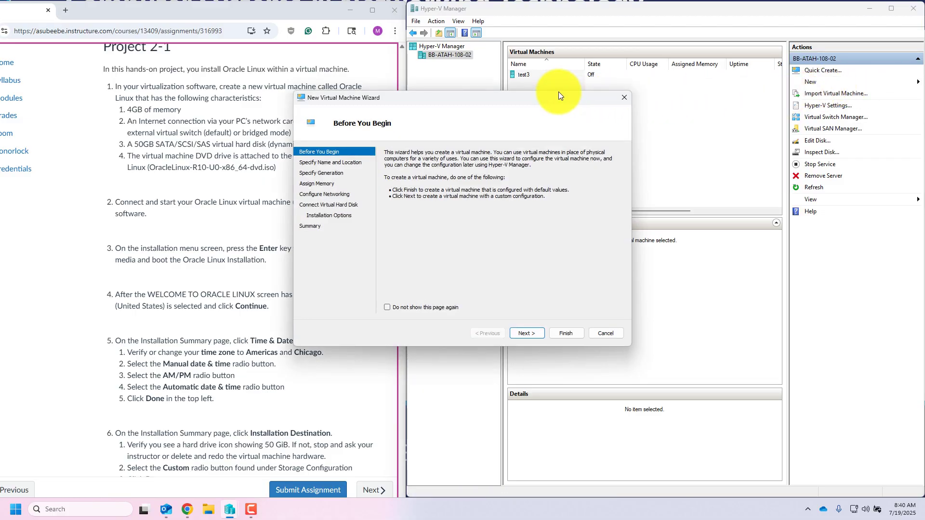
drag(538, 97, 636, 88)
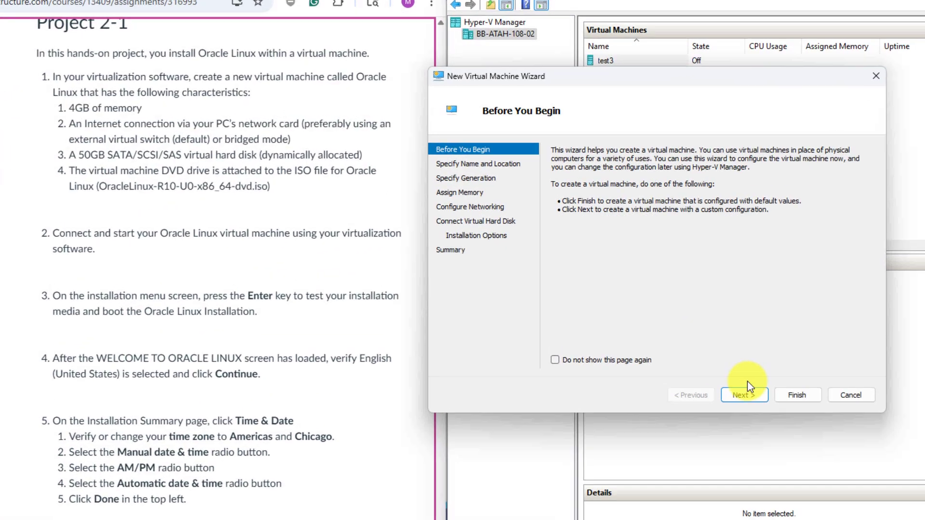
click(638, 329)
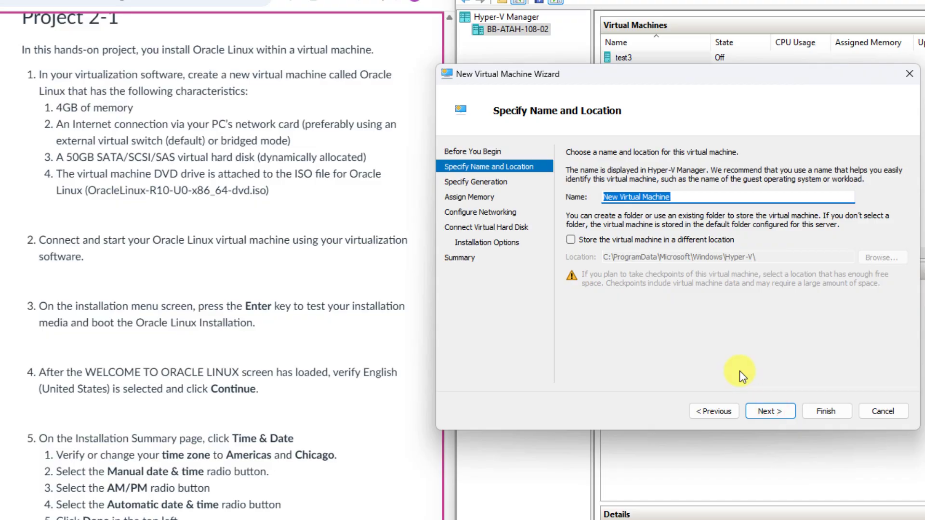
text(Or)
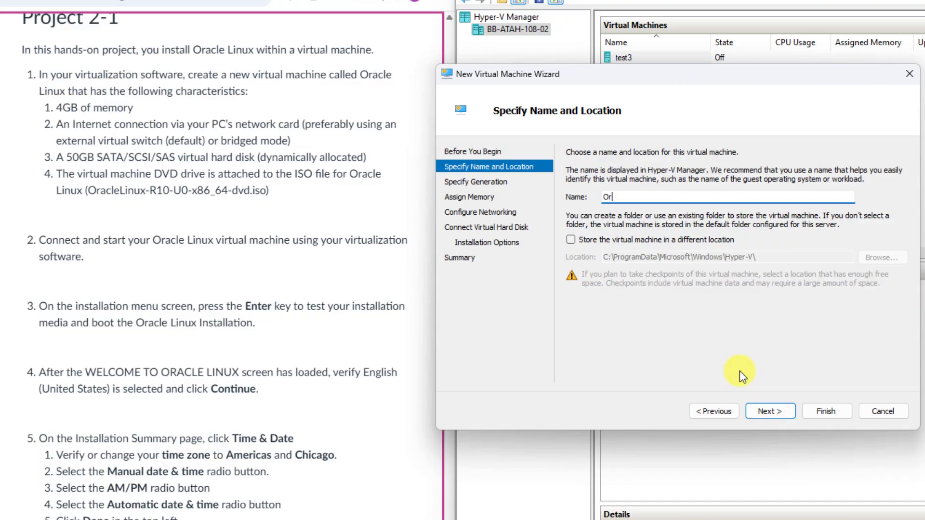
text(acle Linux)
Step: Keep Generation 2 and 4096 MB startup memory, and connect it to the Default Switch
click(777, 413)
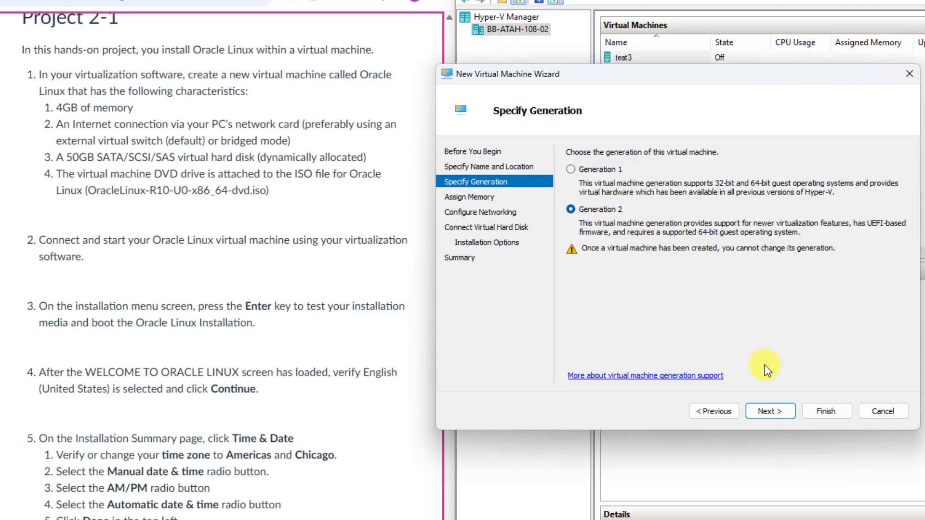
click(770, 411)
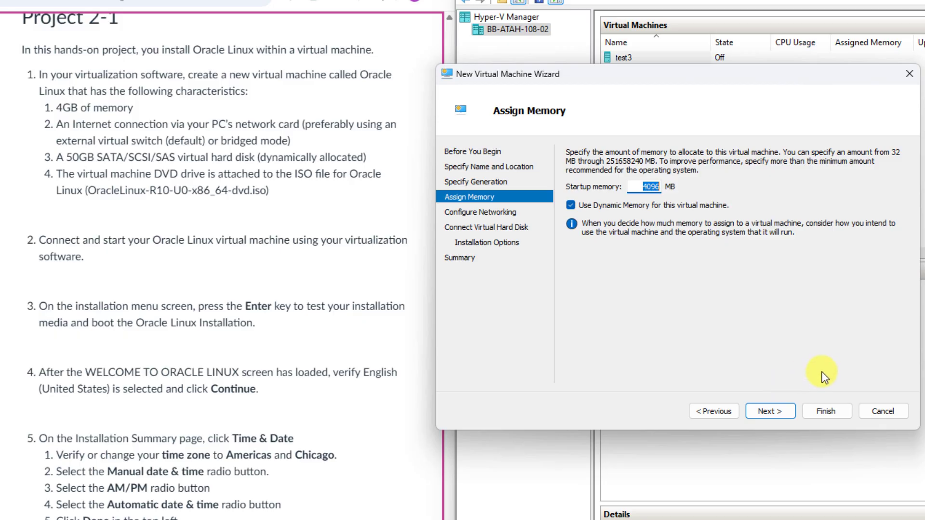
click(783, 411)
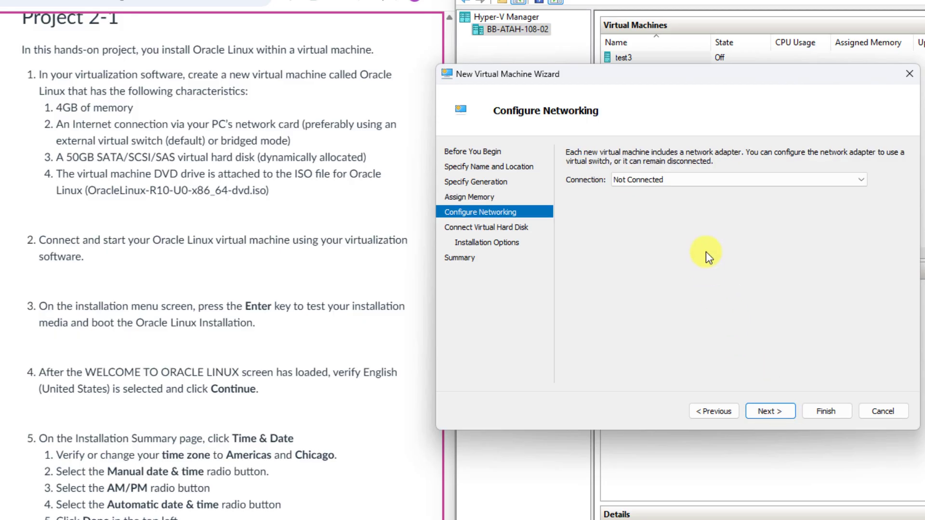
click(707, 182)
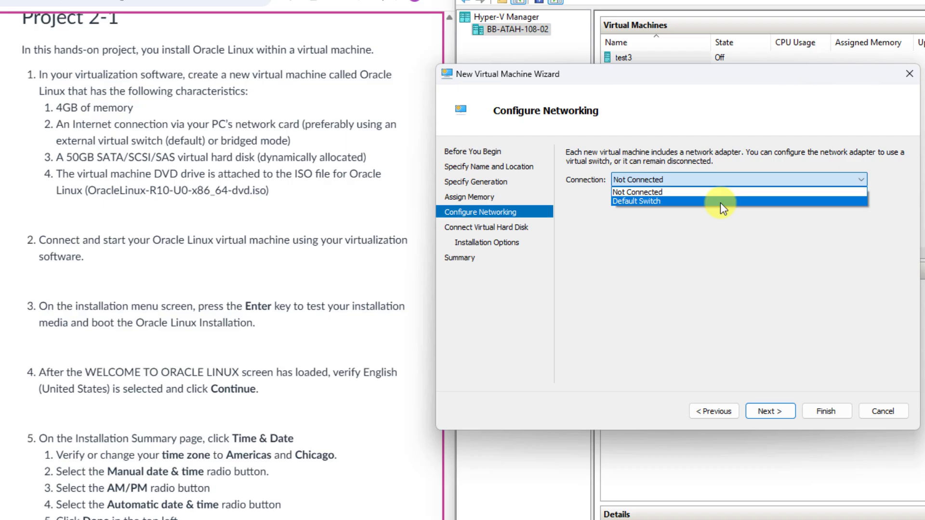
click(721, 203)
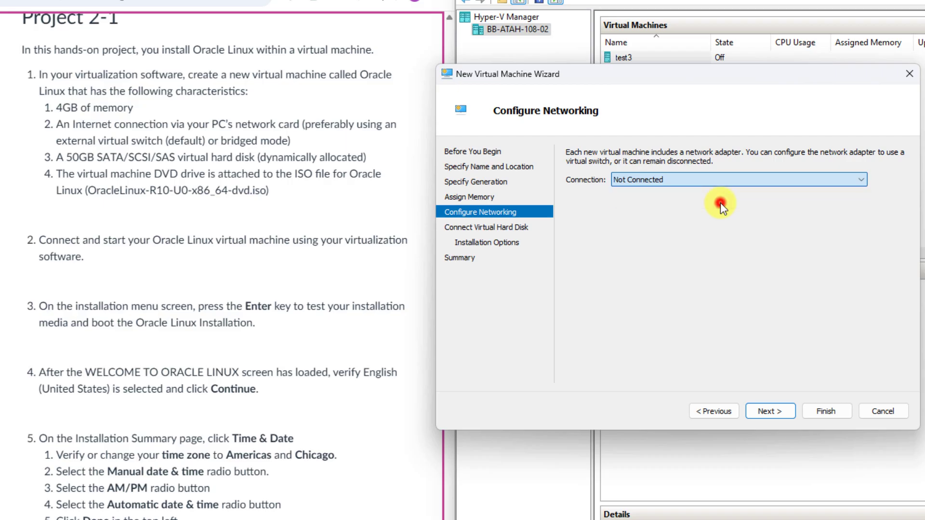
Step: Change the new virtual hard disk size from 127 GB to 50 GB
click(771, 412)
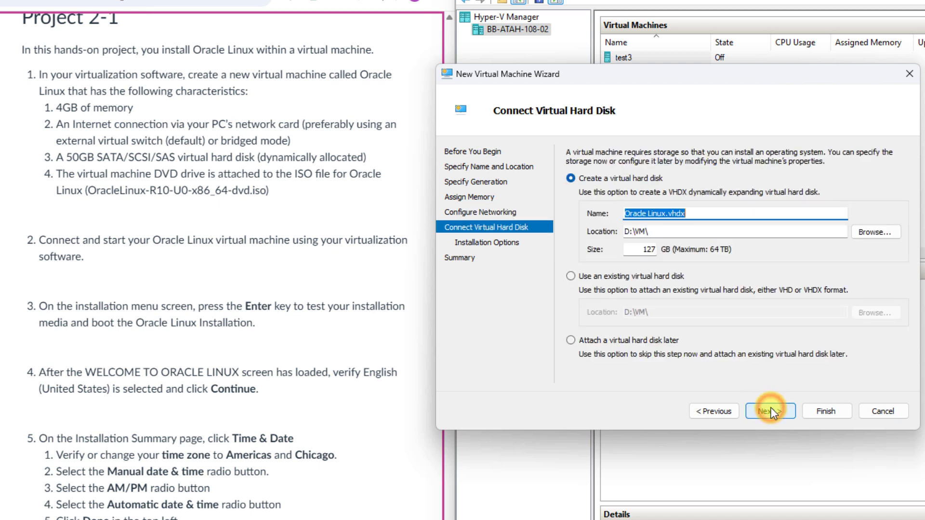
double_click(646, 249)
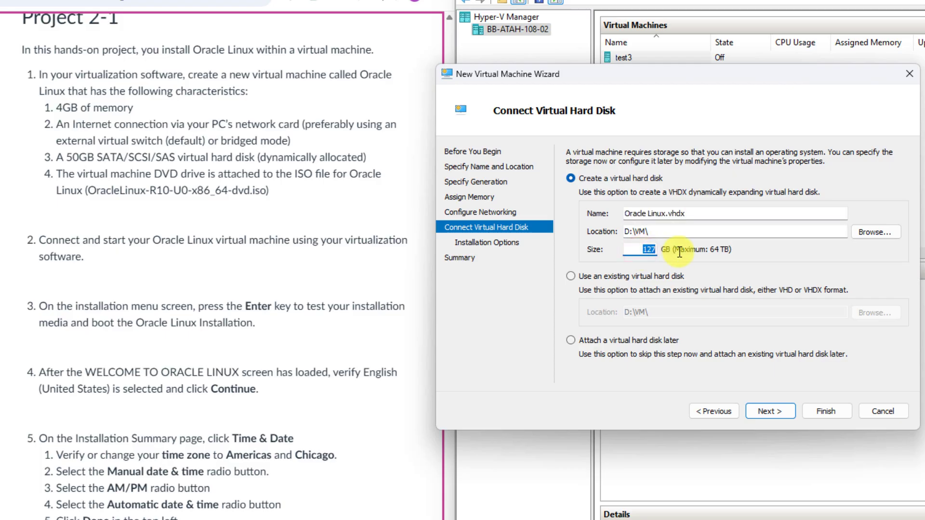
text(50)
click(767, 412)
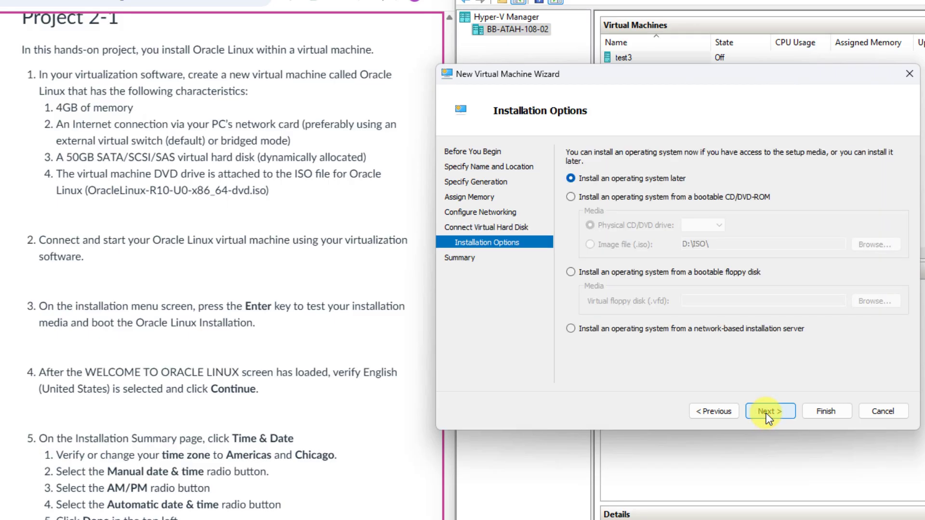
Step: Choose to install the OS from a bootable ISO image file and browse for it
click(646, 198)
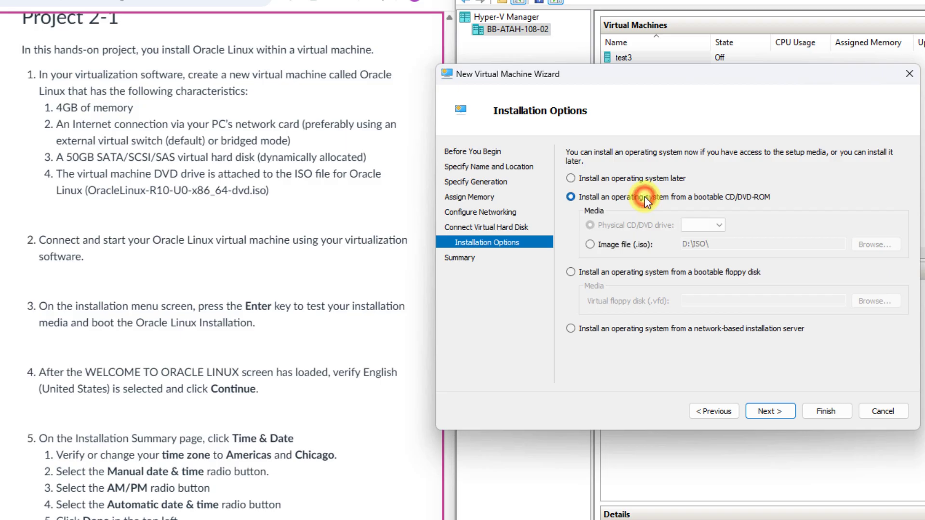
click(618, 244)
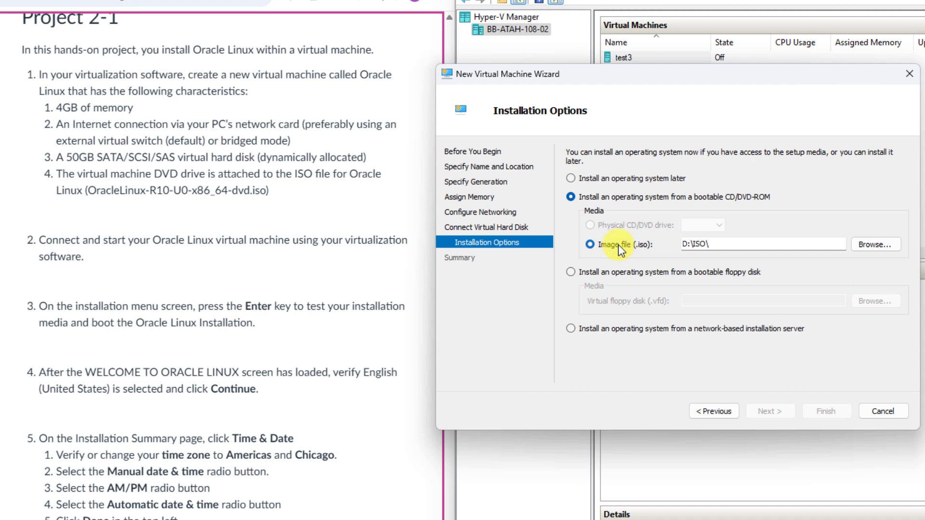
click(763, 245)
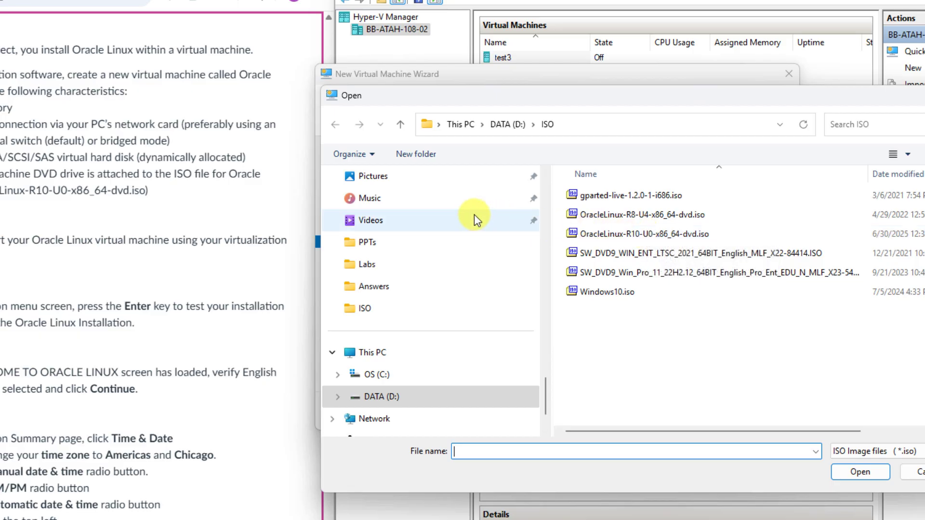
Step: Attach OracleLinux-R10-U0-x86_64-dvd.iso and finish creating the Oracle Linux VM
scroll(474, 215, up, 3)
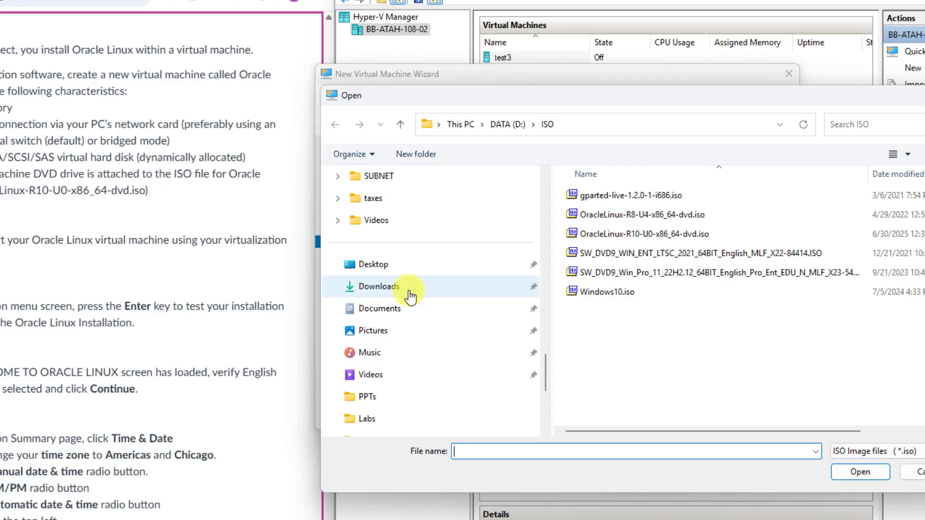
click(635, 233)
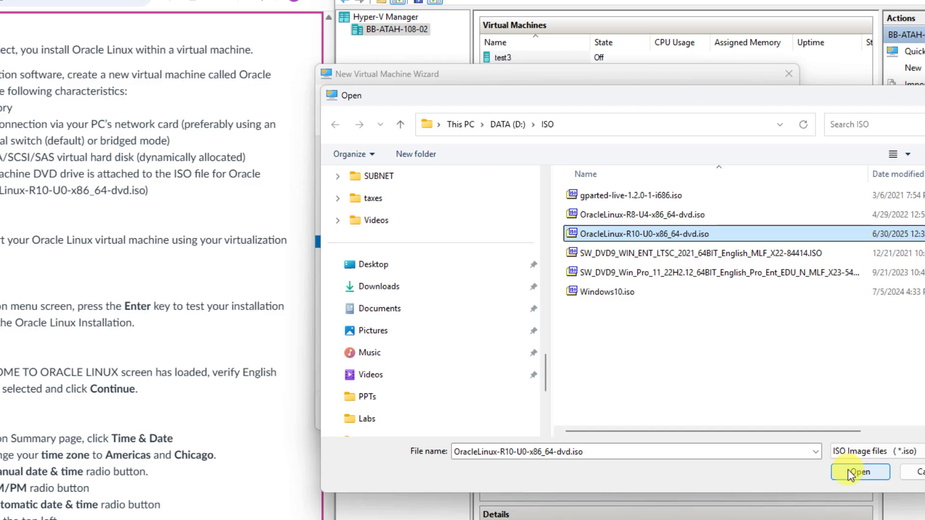
click(850, 475)
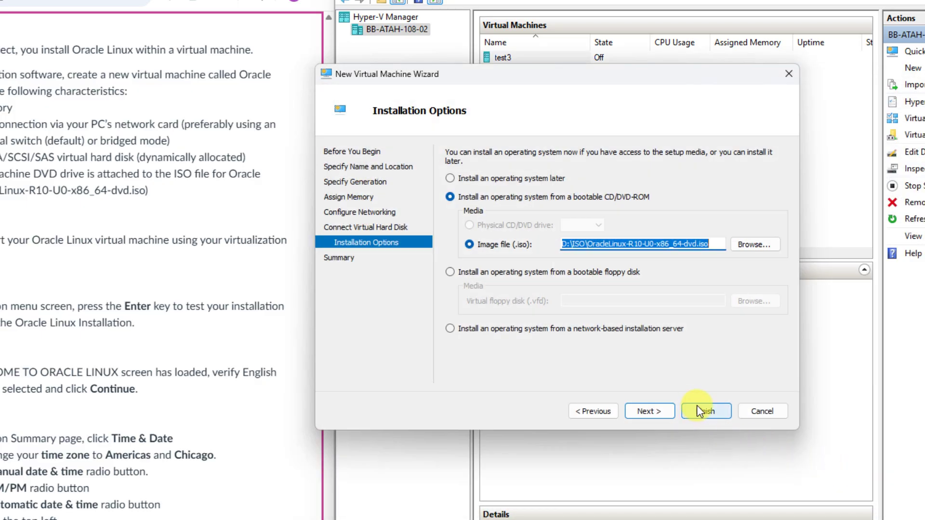
click(698, 409)
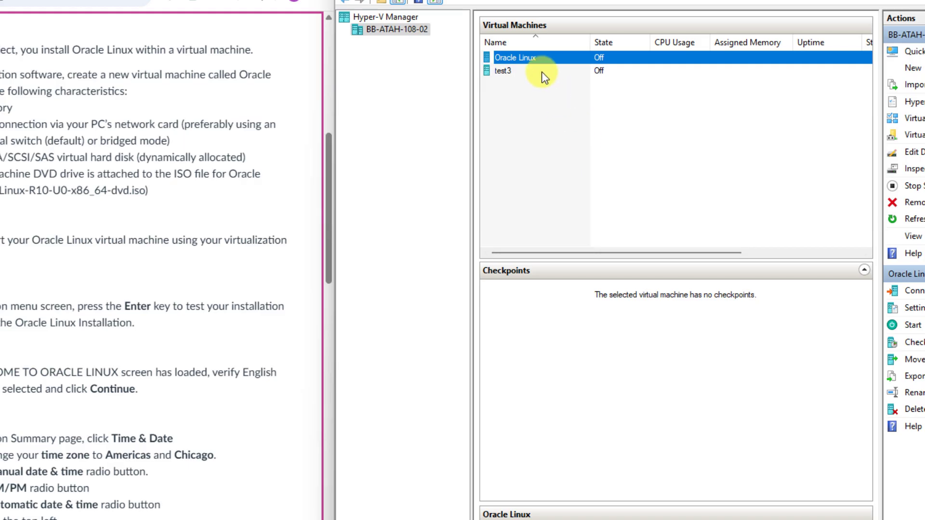
Step: Disable Secure Boot in the Oracle Linux VM's security settings
right_click(522, 57)
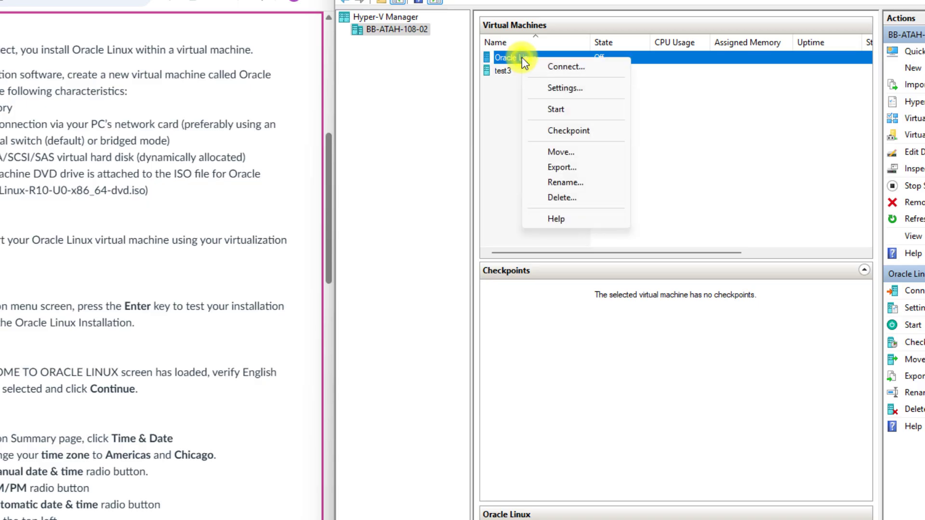
click(561, 89)
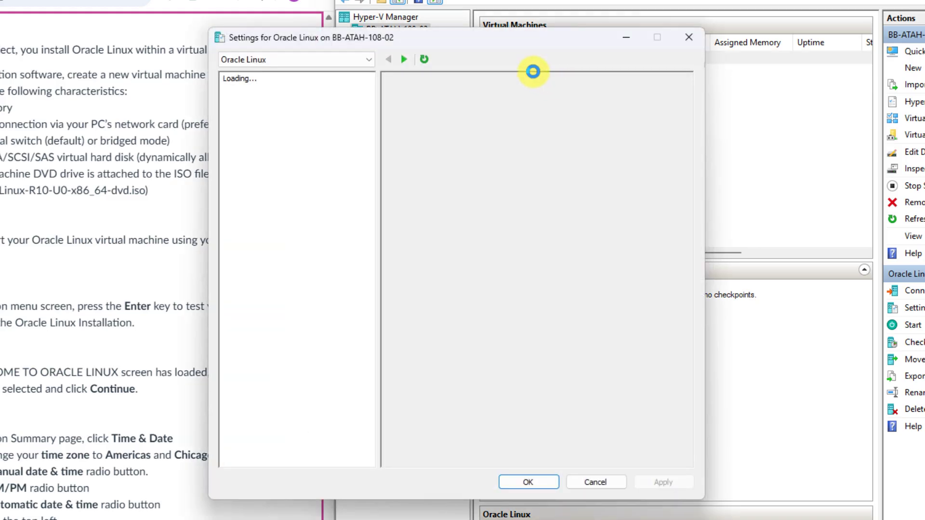
drag(487, 39, 632, 82)
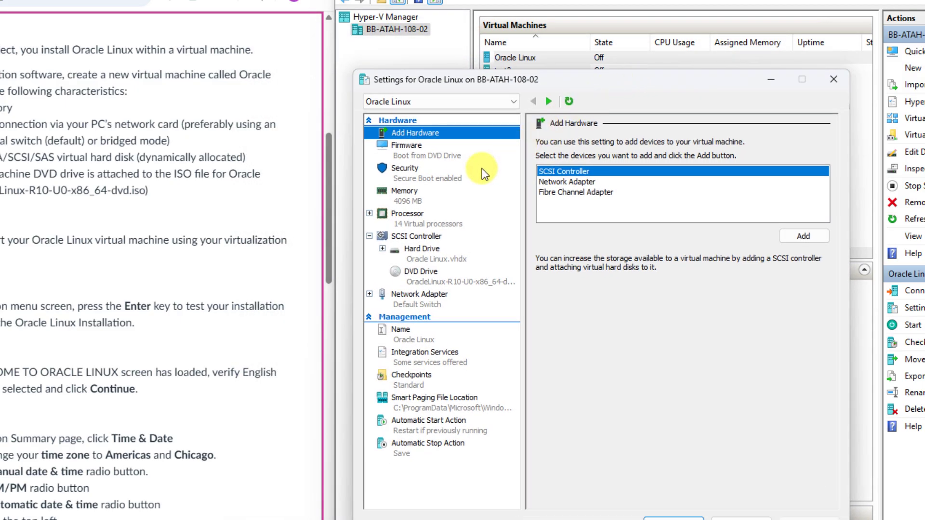
click(409, 173)
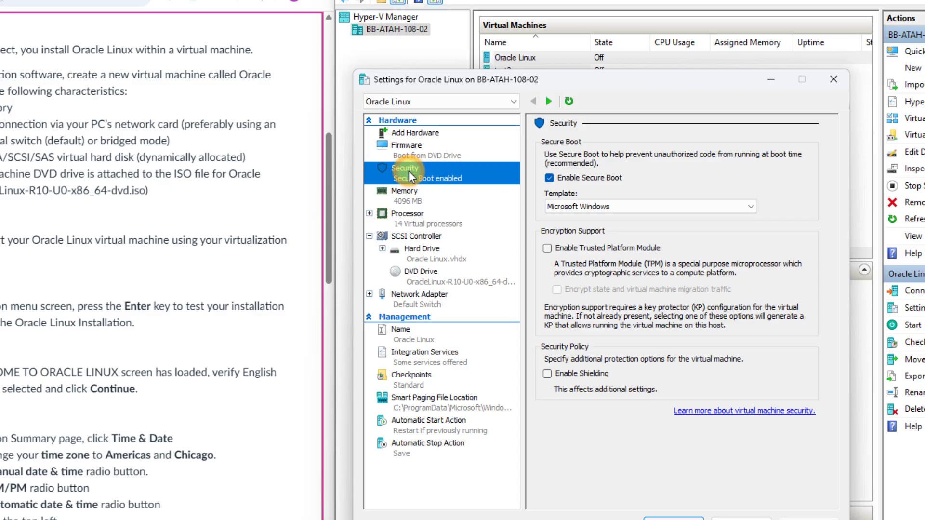
click(549, 178)
click(550, 178)
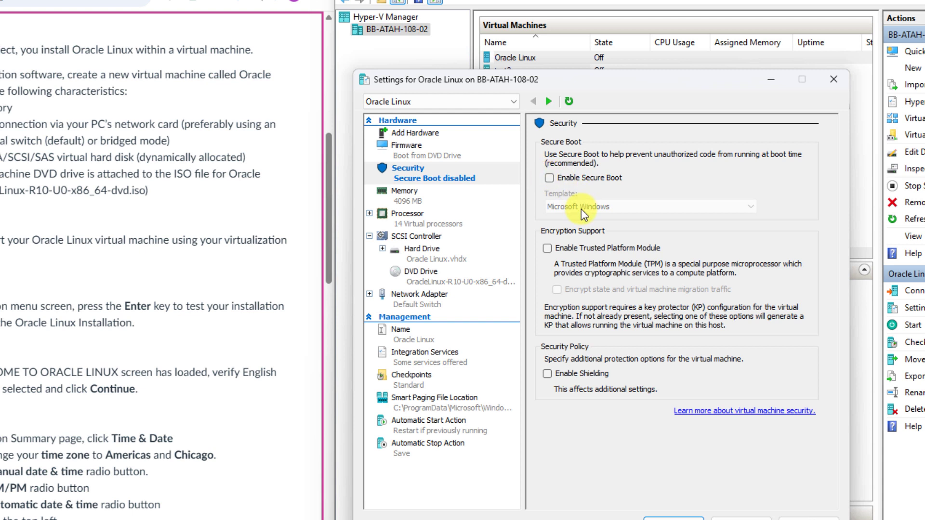
Step: Set the VM's maximum dynamic RAM to 4096 MB
click(407, 197)
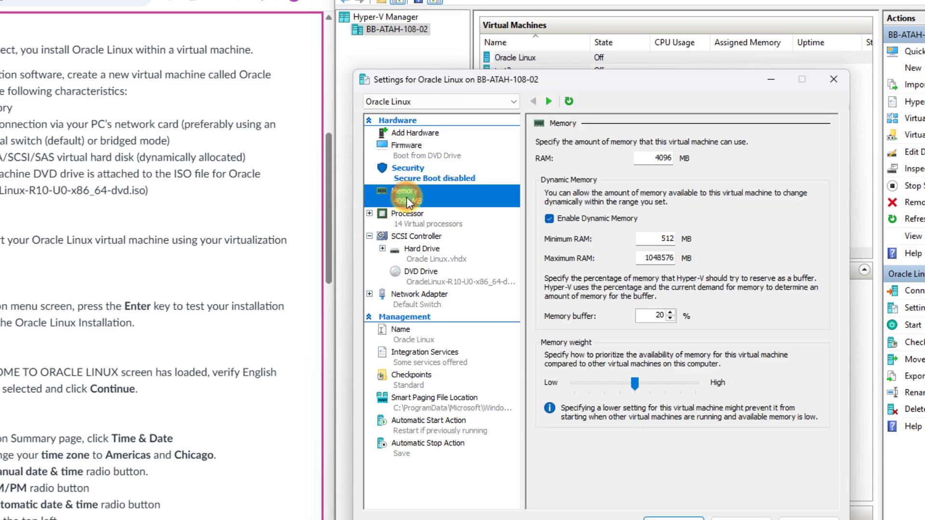
click(643, 254)
drag(643, 254, 714, 264)
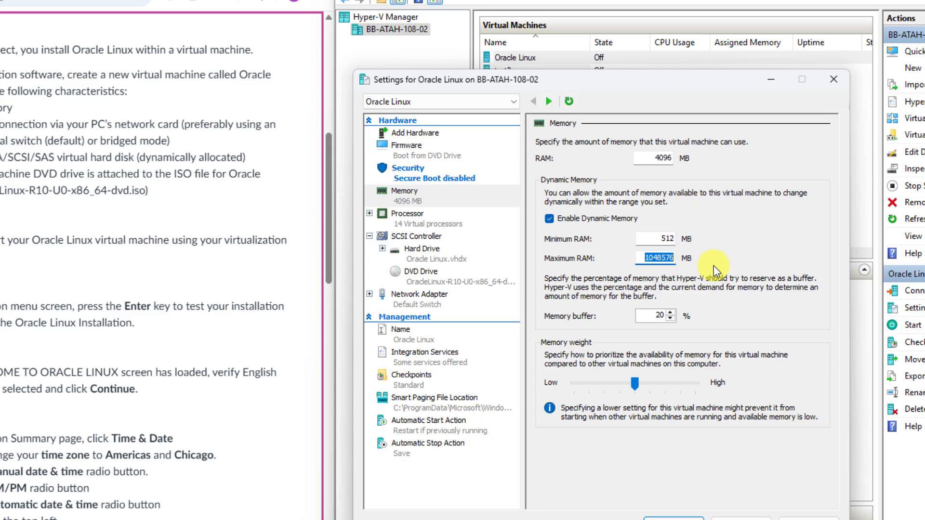
text(4096)
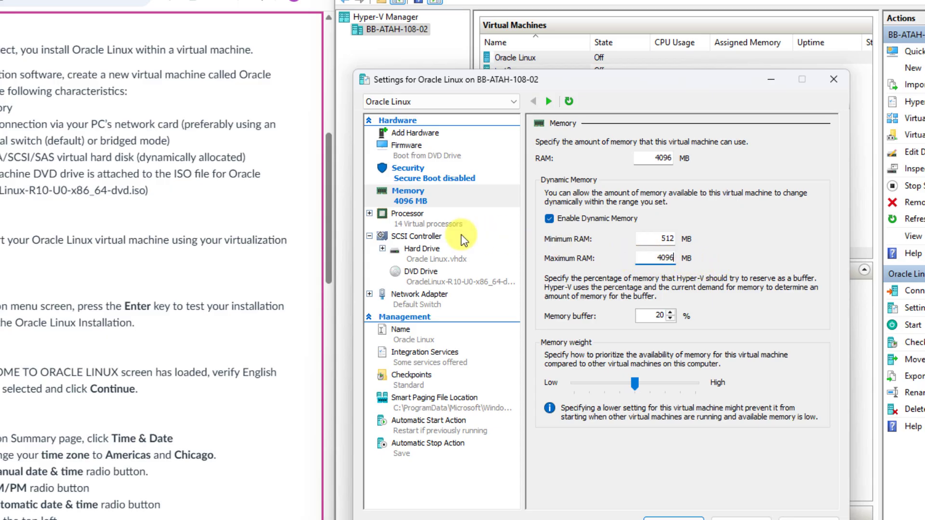
Step: Give the VM 2 virtual processors and turn off automatic checkpoints
click(417, 221)
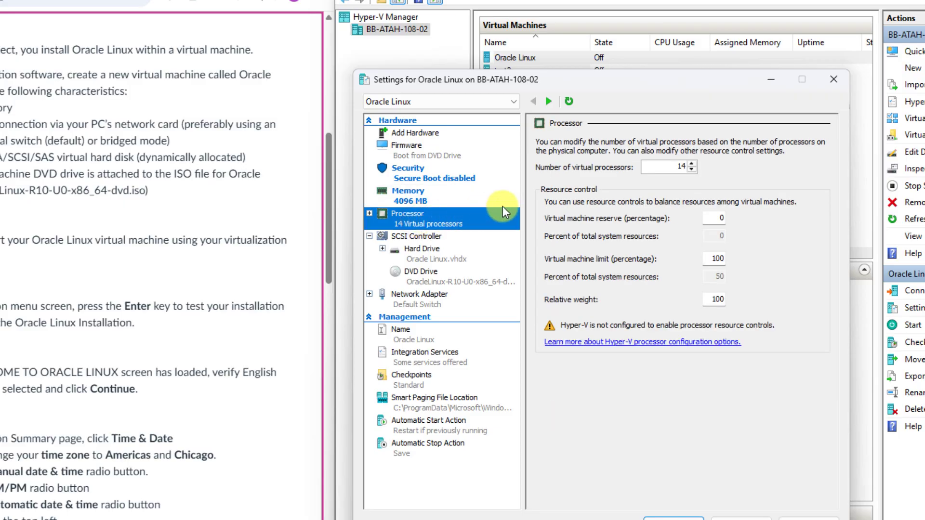
double_click(679, 166)
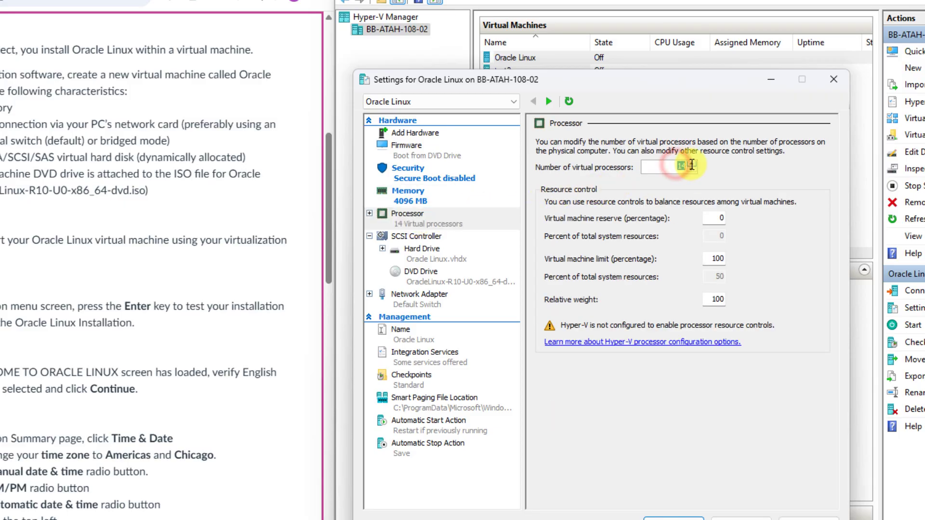
text(2)
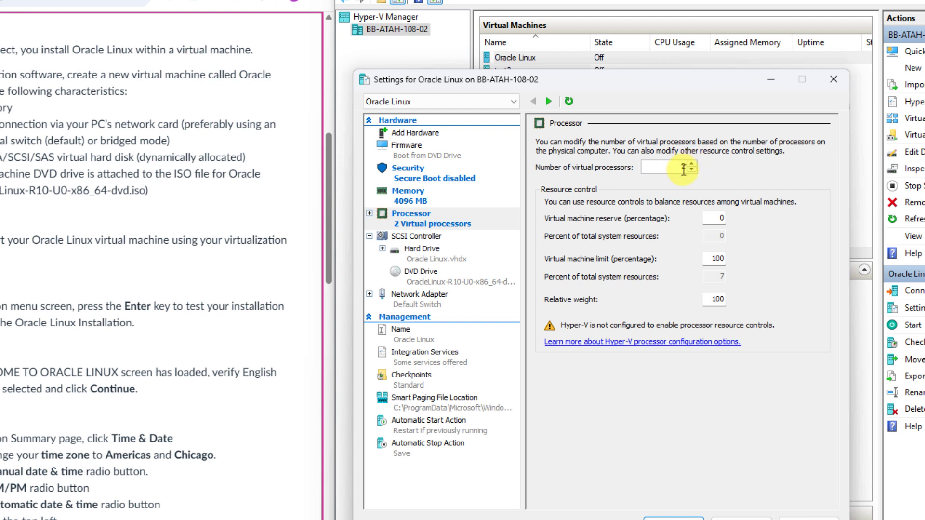
click(415, 385)
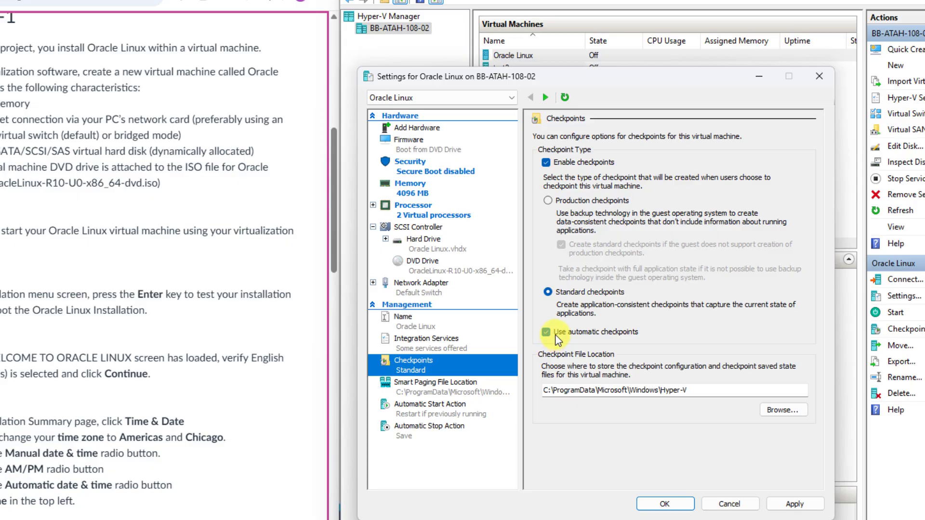
click(549, 332)
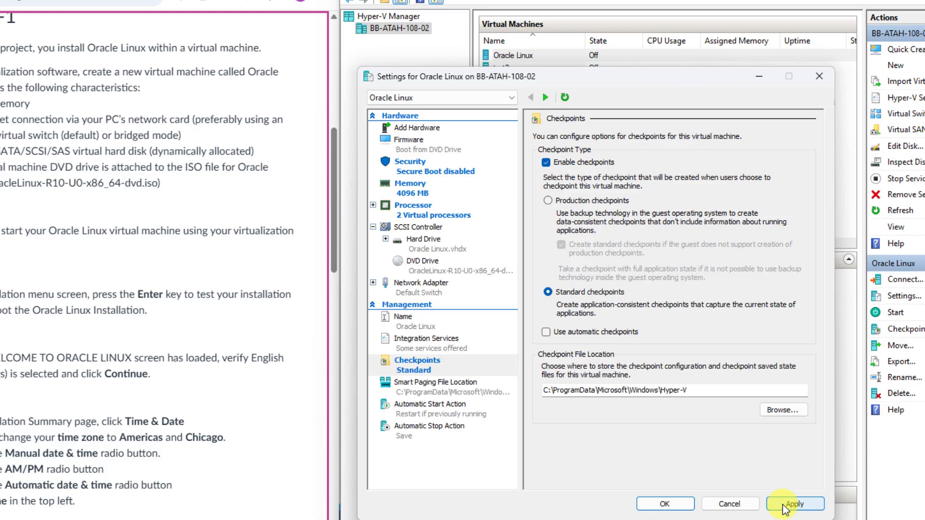
Step: Save the Oracle Linux settings and open a connection window to the VM
click(784, 506)
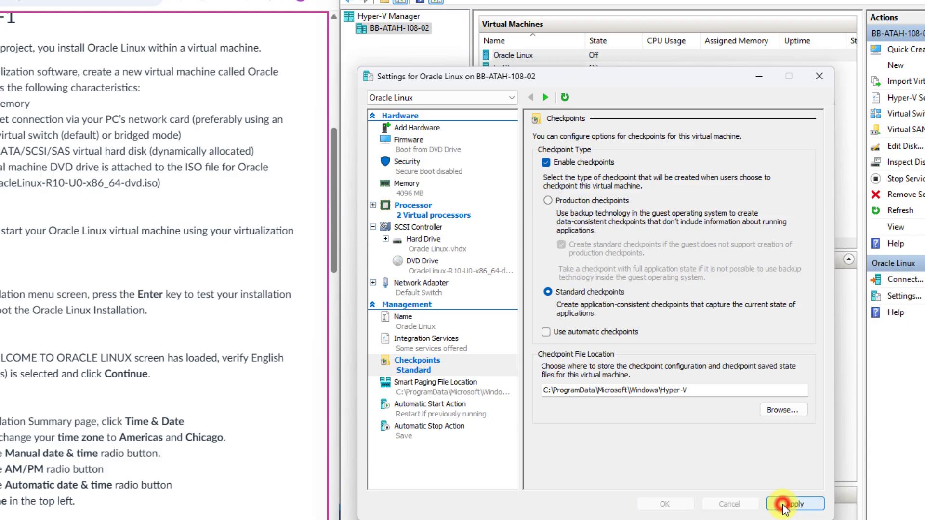
click(674, 506)
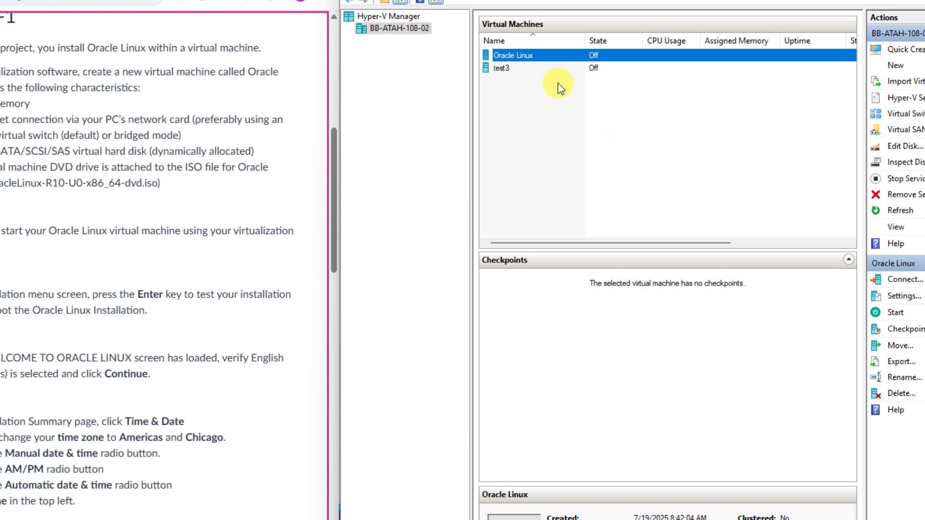
right_click(519, 56)
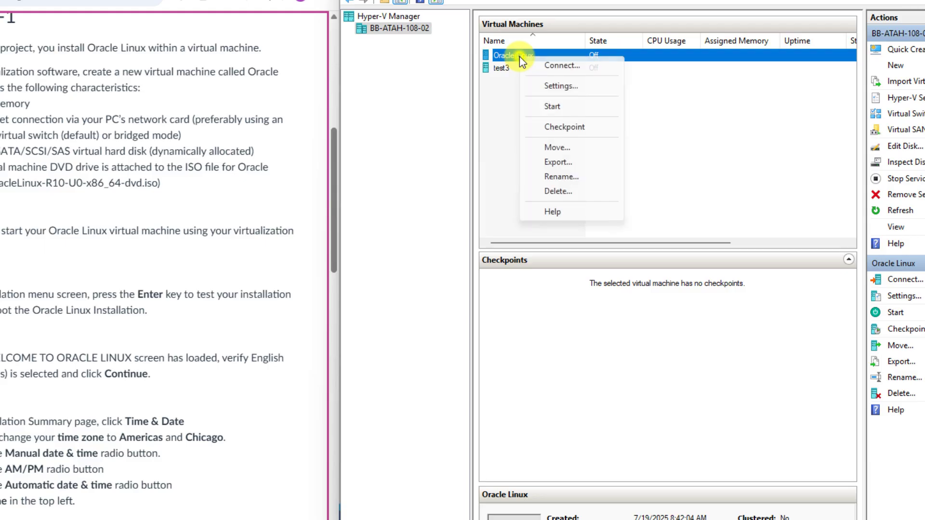
click(548, 68)
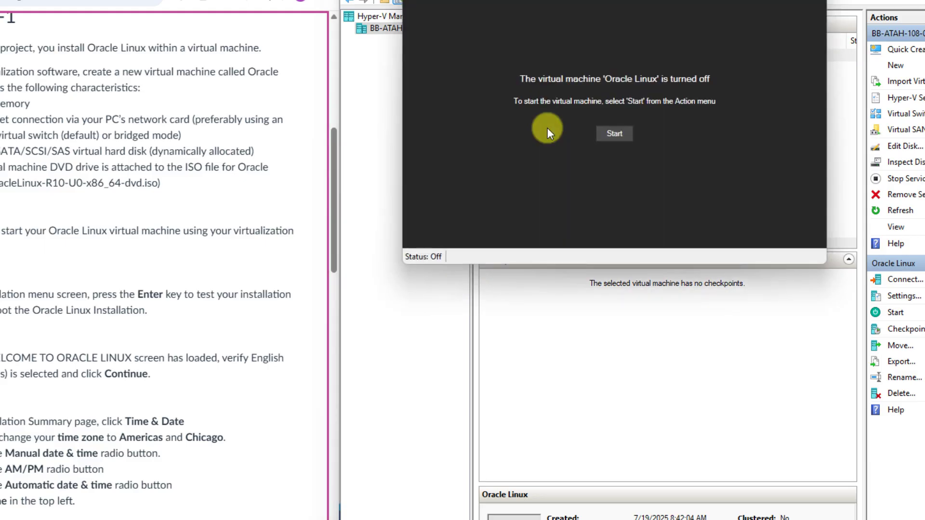
Step: Power on Oracle Linux and boot the Install Oracle Linux 10.0.0 entry
click(620, 132)
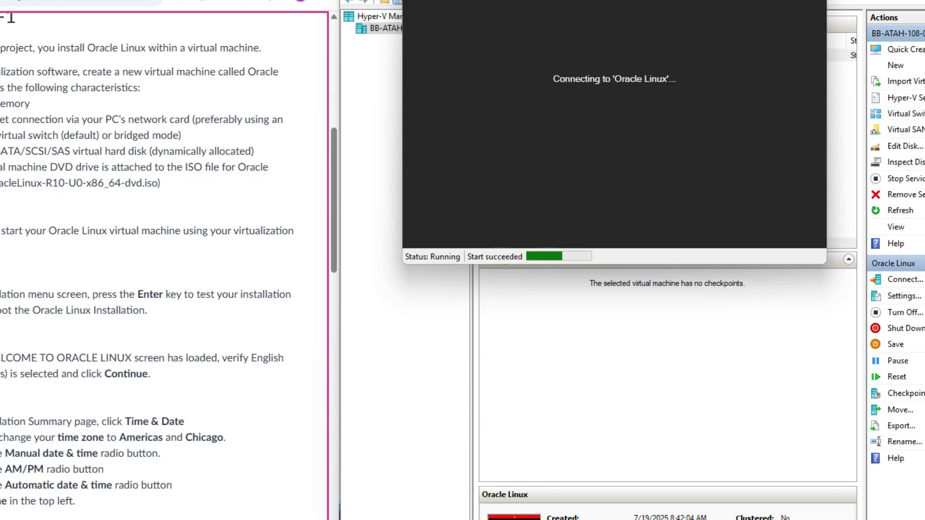
drag(610, 0, 489, 1)
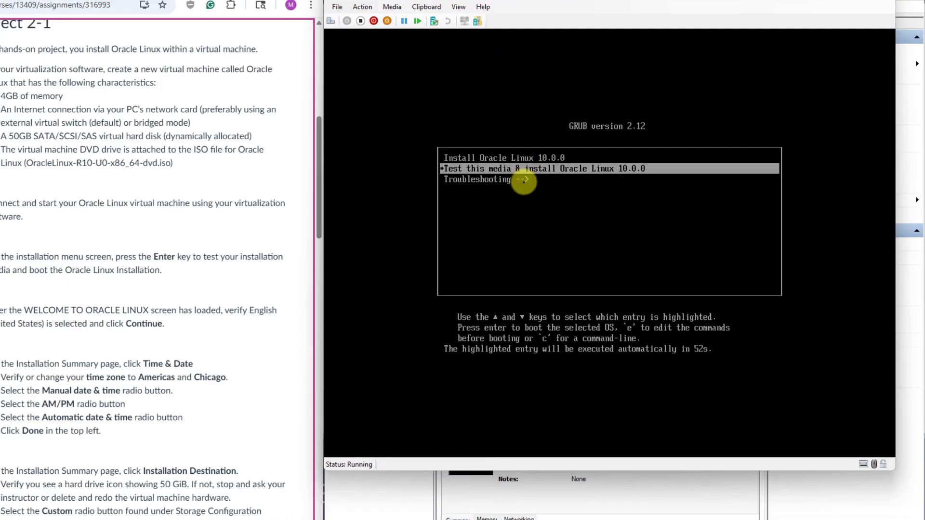
key(Up)
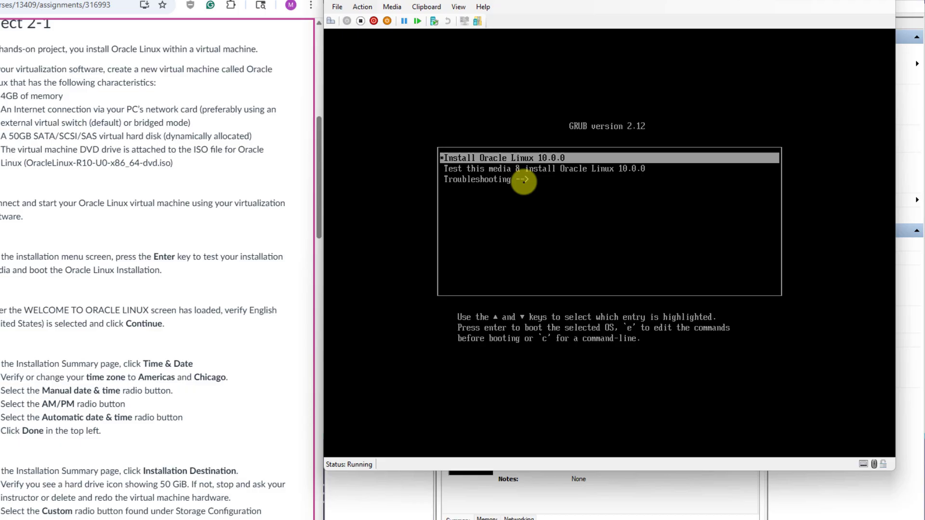
key(Return)
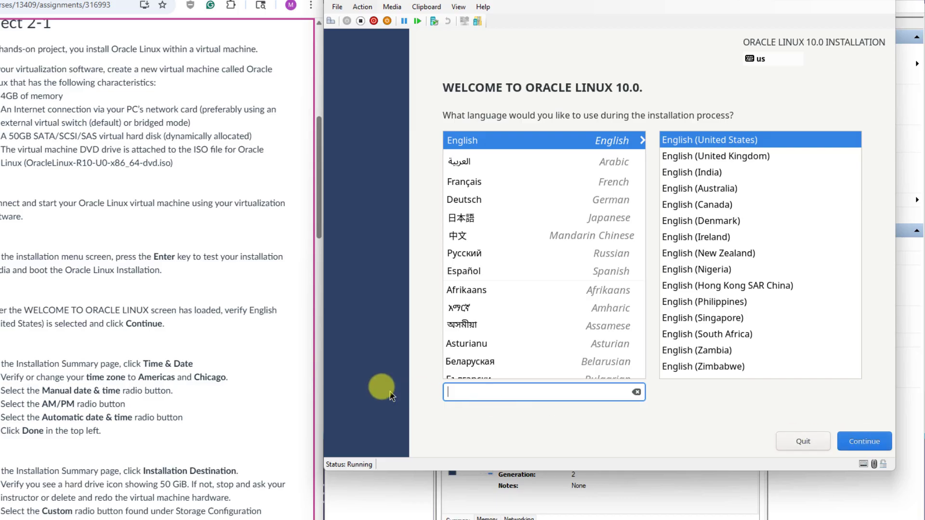
Step: Keep English (United States) as the installer language and continue to the Installation Summary
drag(319, 230, 309, 292)
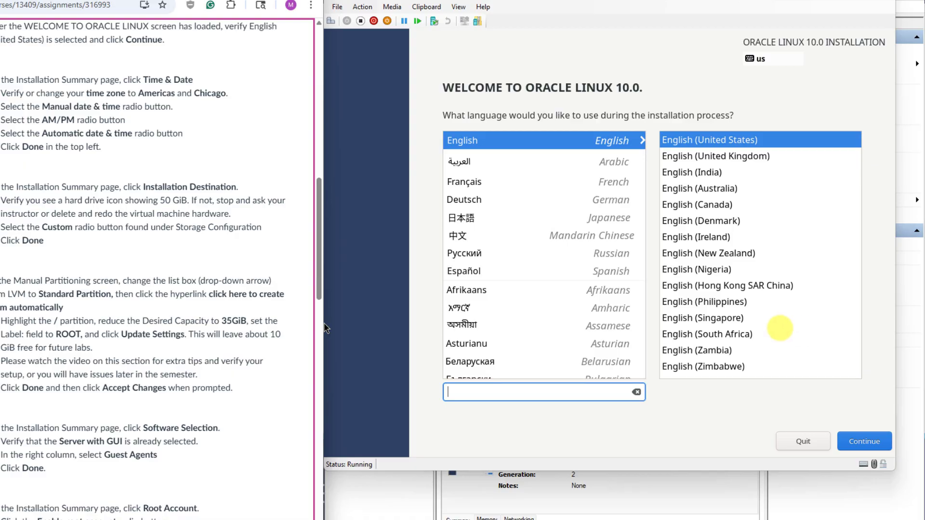
click(781, 333)
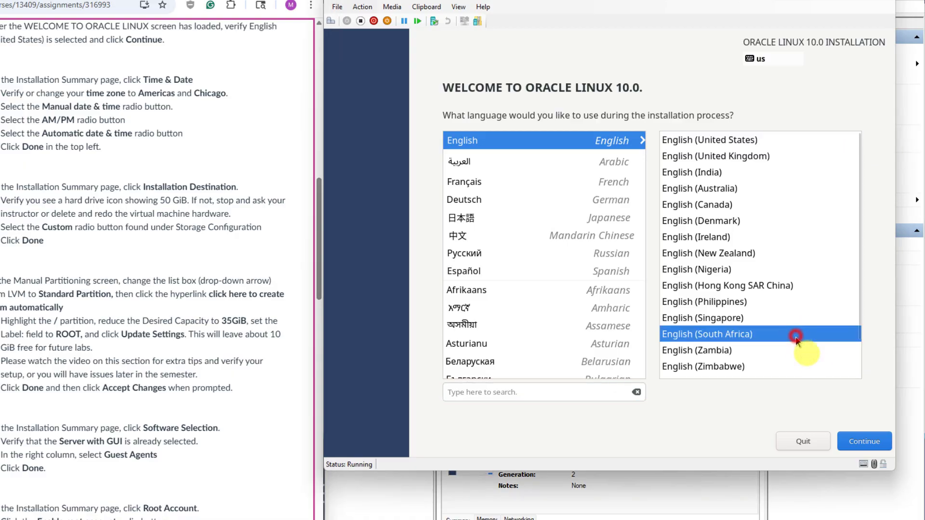
click(740, 140)
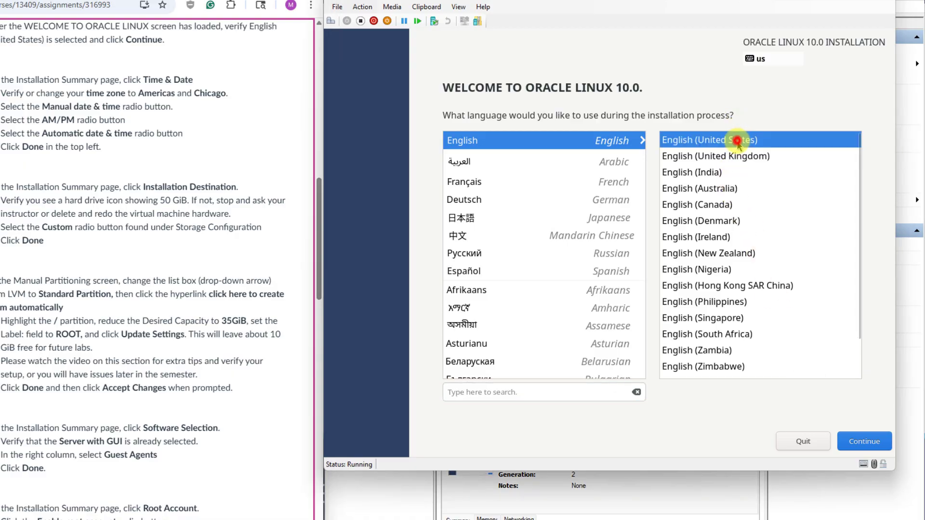
click(865, 442)
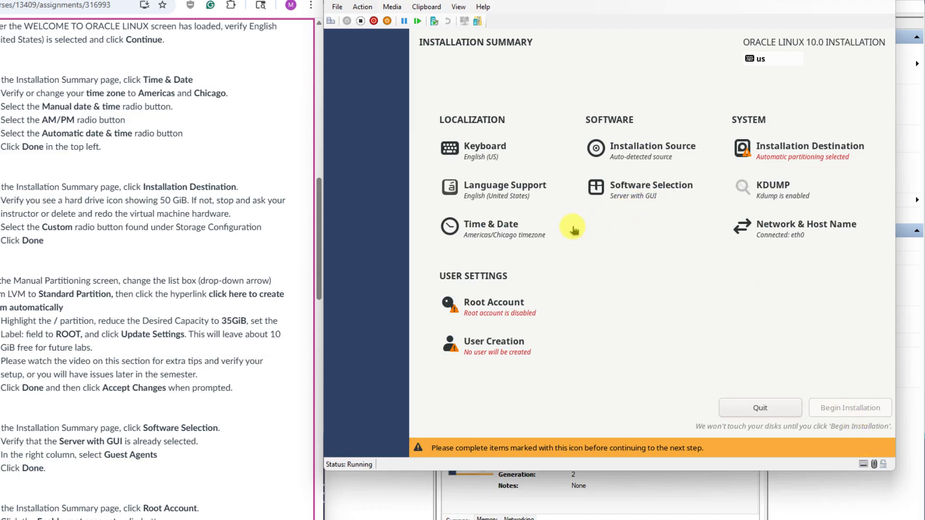
Step: Show the clock in AM/PM format with automatic date & time enabled
click(481, 226)
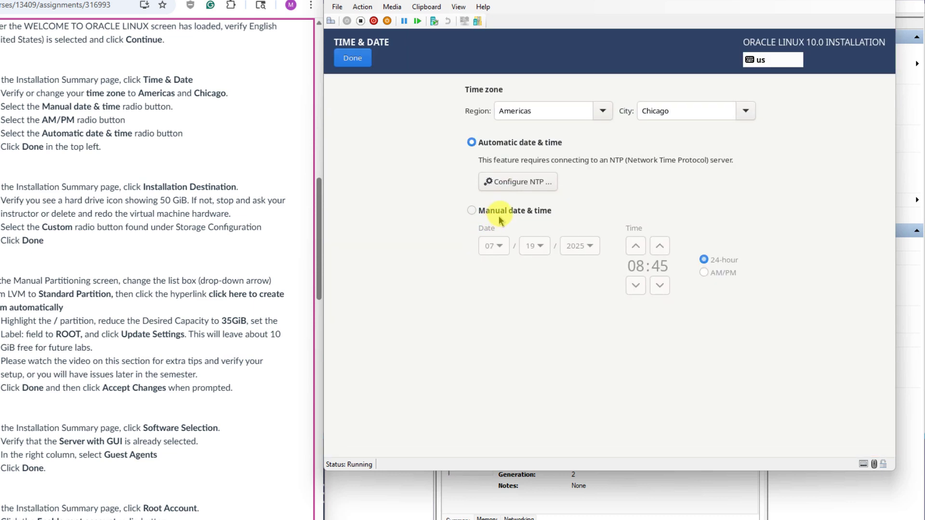
click(502, 212)
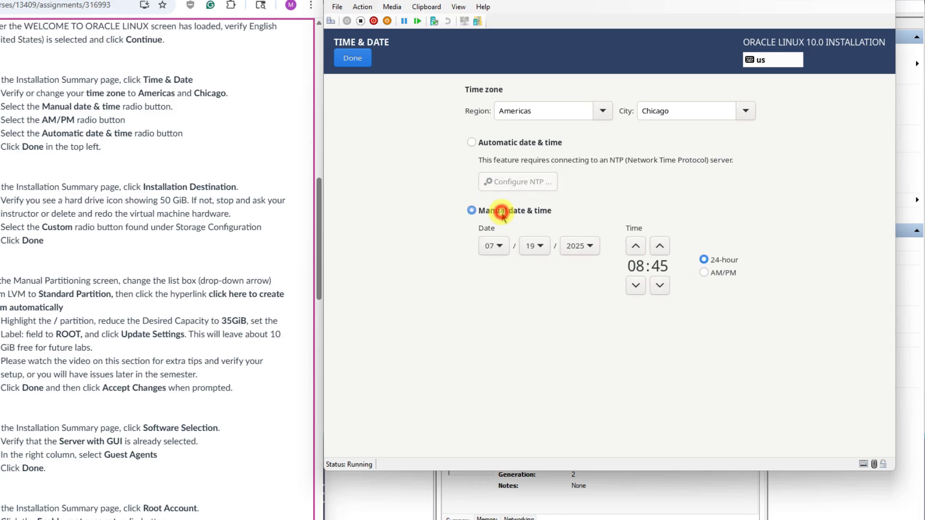
click(722, 274)
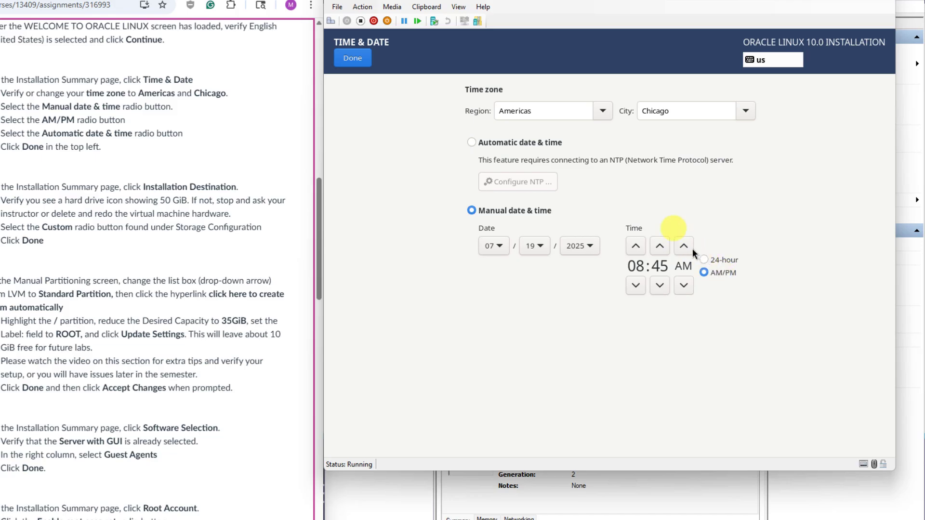
click(497, 147)
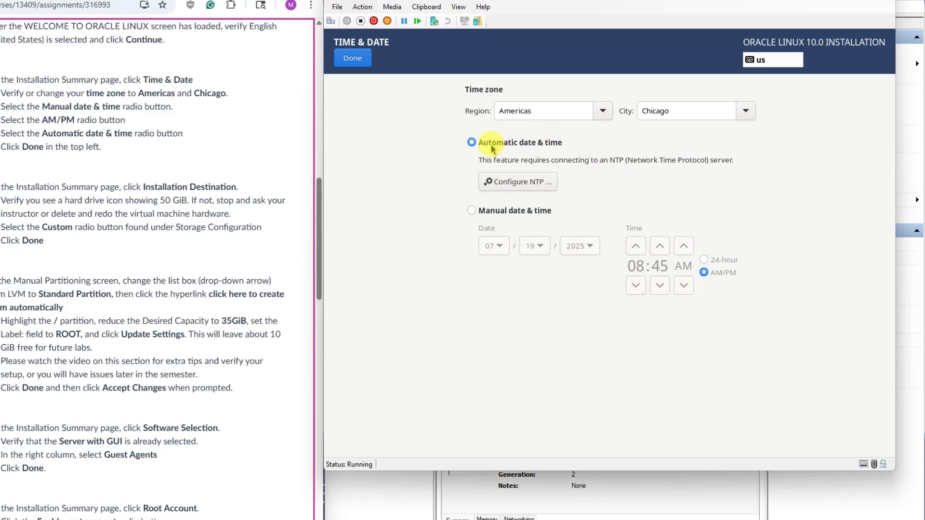
click(349, 62)
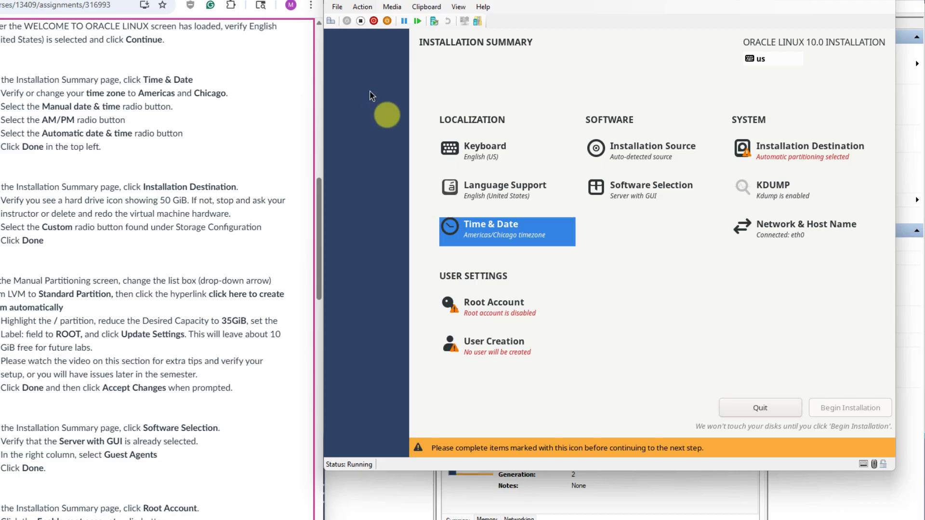
Step: Confirm the time zone as Region Americas, City Chicago
click(477, 233)
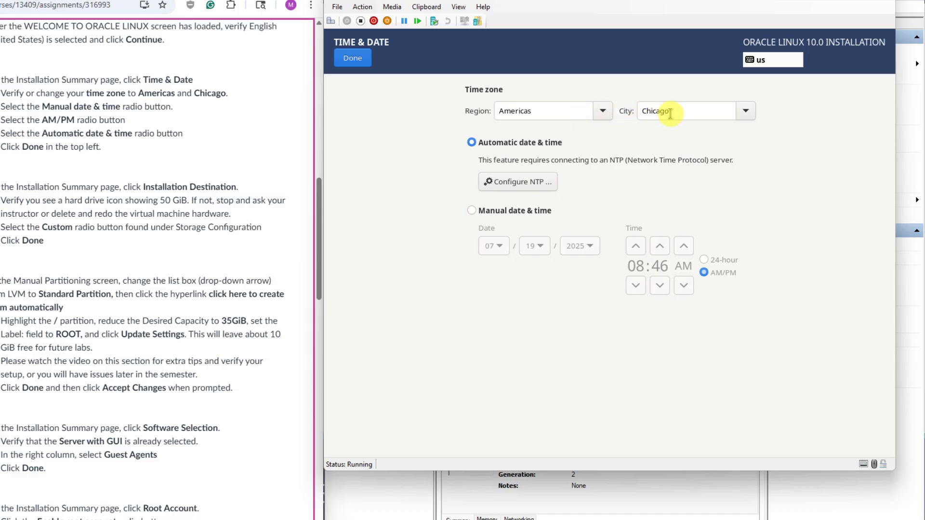
click(603, 111)
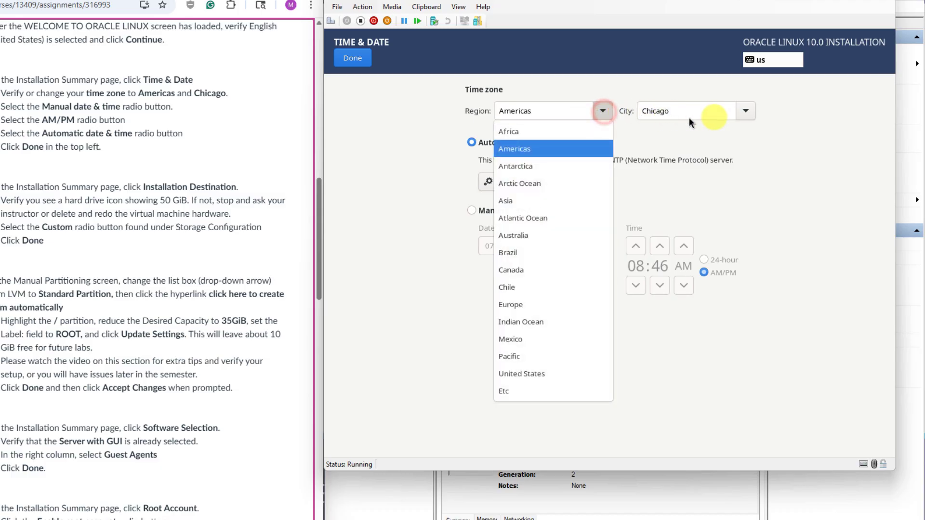
click(748, 112)
click(749, 113)
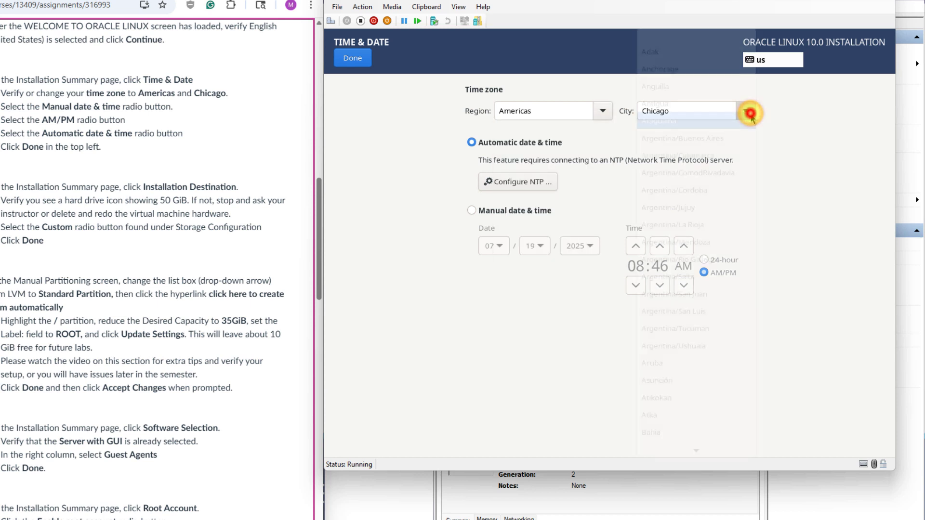
click(800, 122)
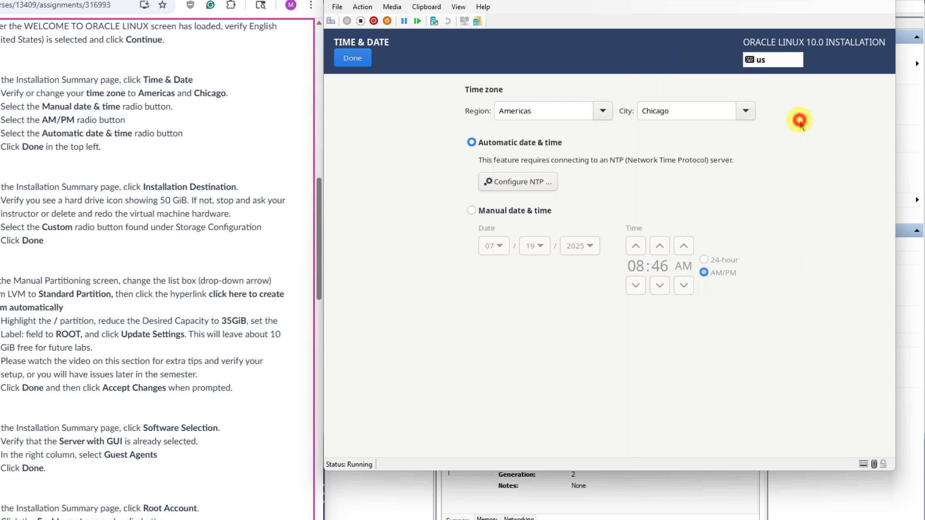
click(345, 63)
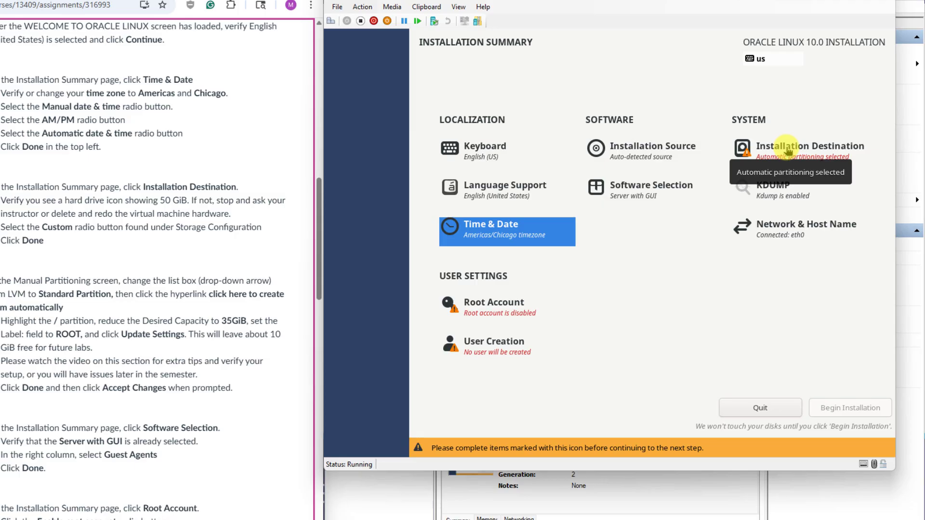
Step: Select Custom storage configuration for the 50 GiB disk and proceed to Manual Partitioning
click(788, 150)
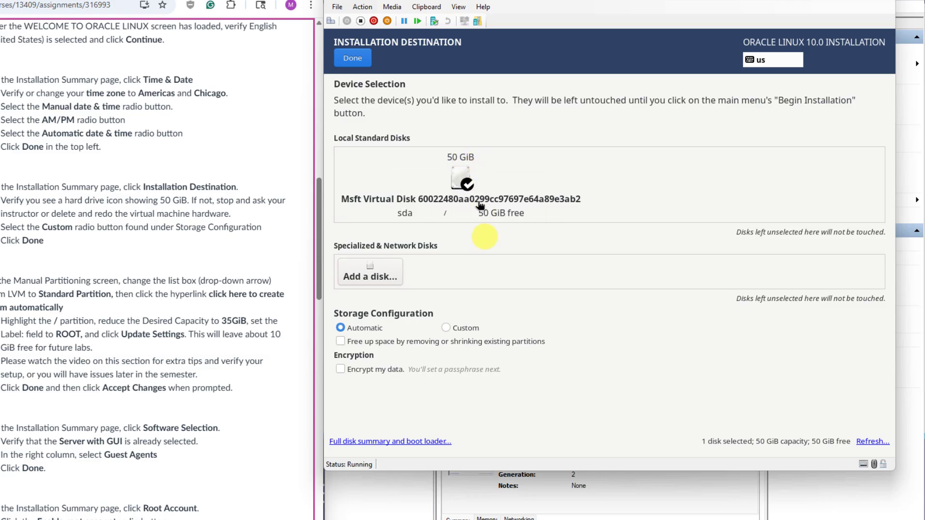
click(446, 331)
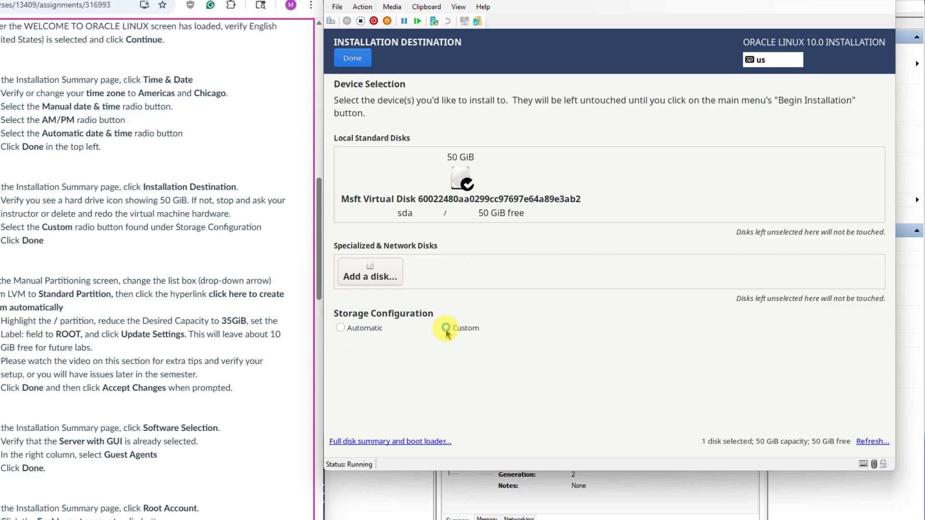
click(348, 58)
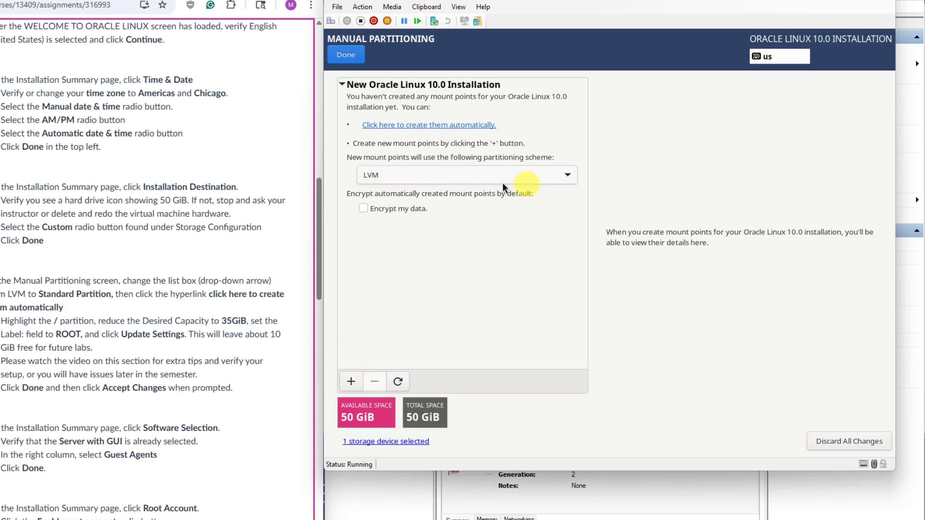
Step: Switch the partitioning scheme to Standard Partition and create the mount points automatically
click(567, 176)
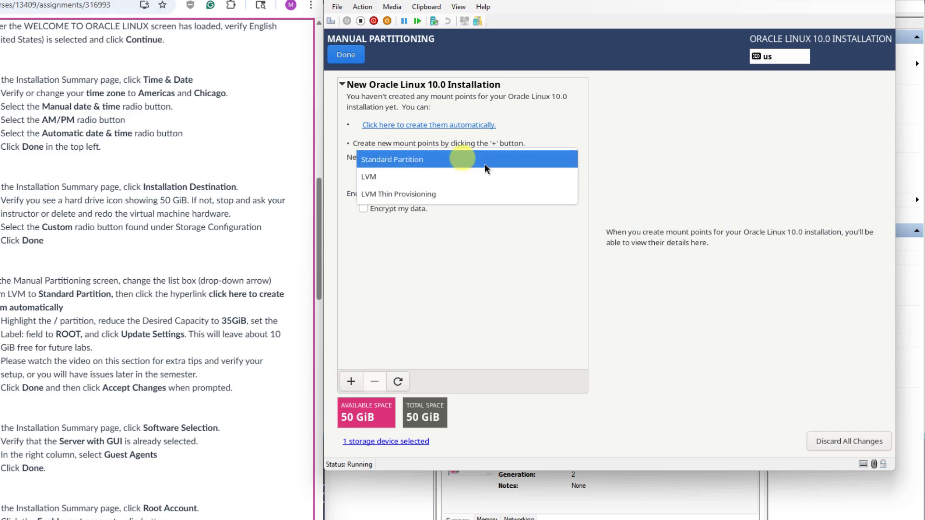
click(438, 159)
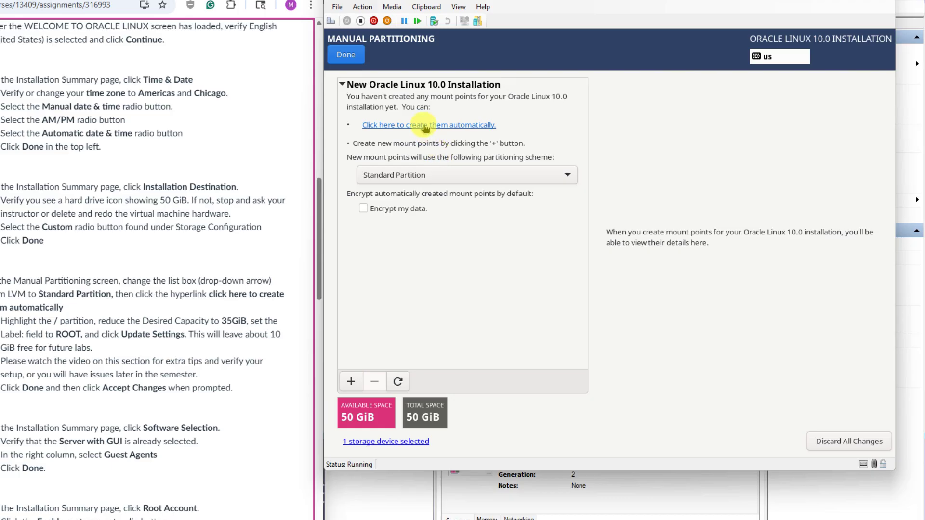
click(424, 125)
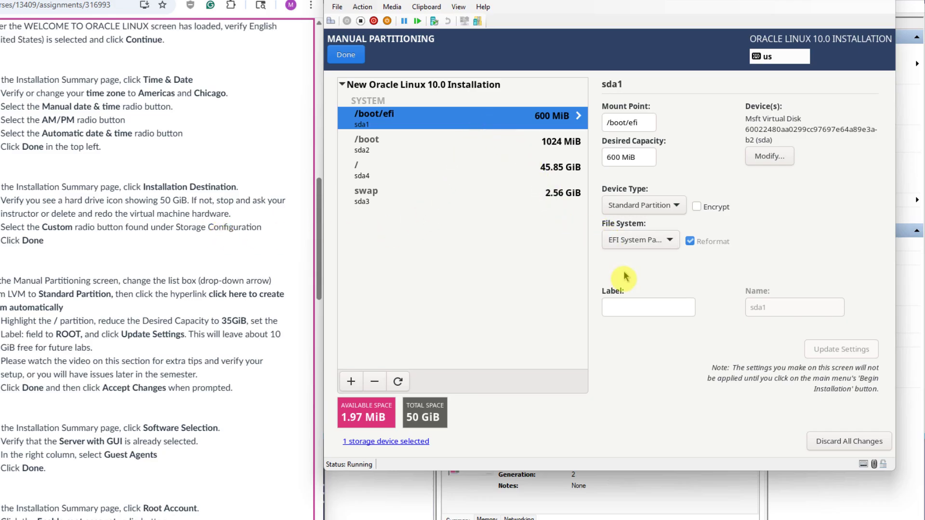
Step: Label the 600 MiB /boot/efi partition EFI and apply the setting
click(621, 307)
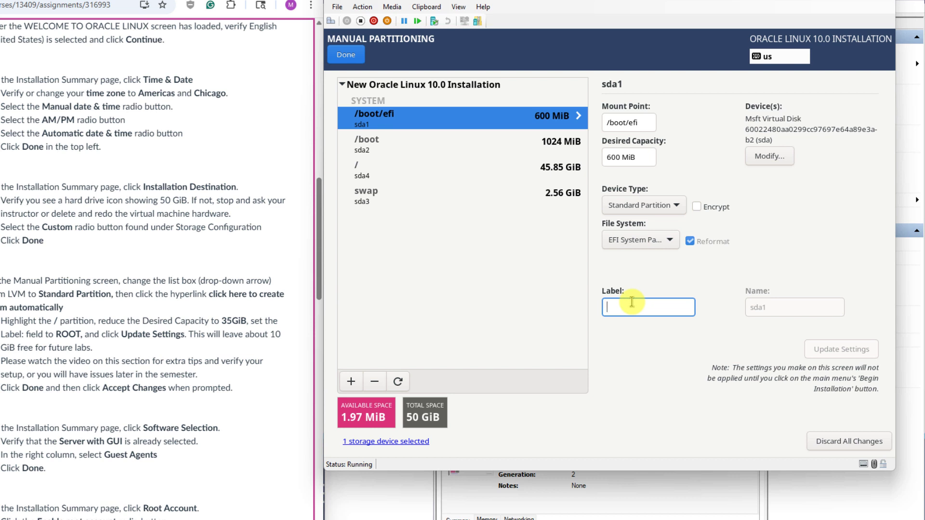
text(EFI)
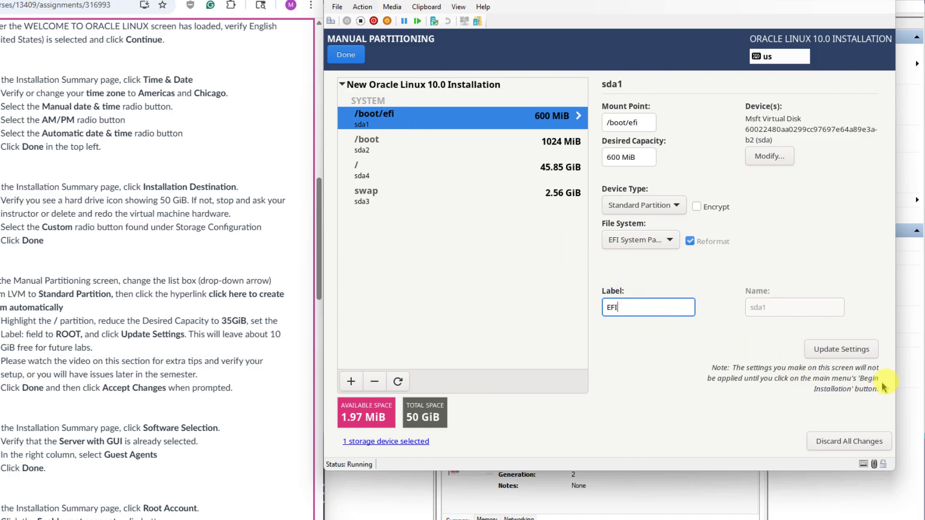
click(846, 351)
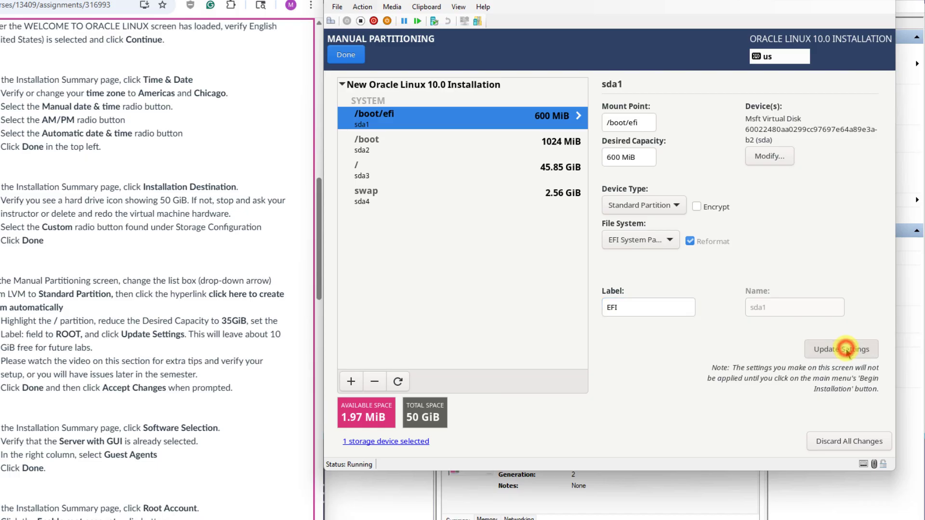
Step: Give the 1024 MiB /boot partition the label BOOT, then select the / partition
click(395, 139)
click(647, 302)
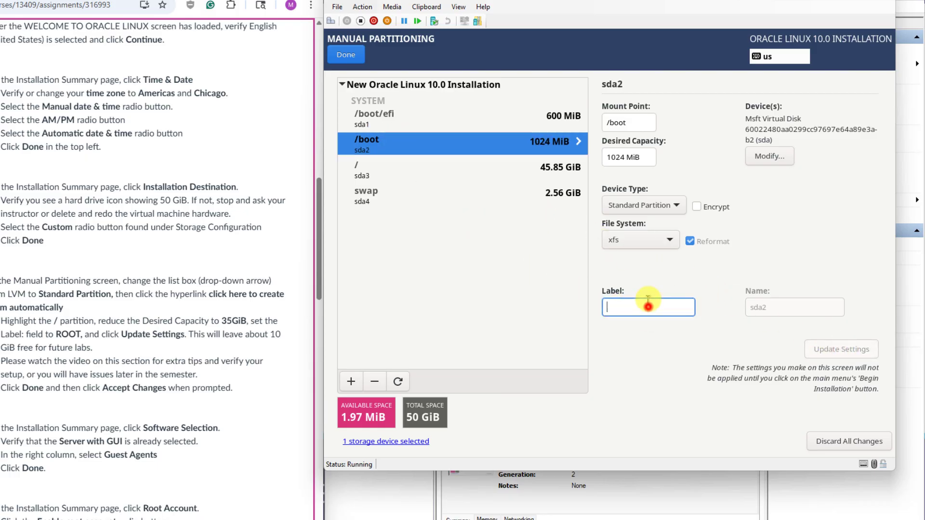
text(BOOY)
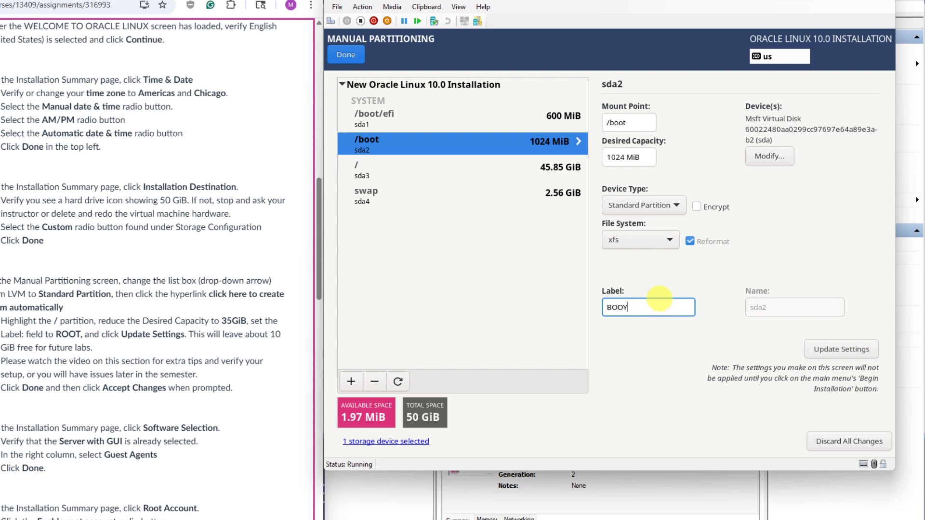
key(BackSpace)
text(T)
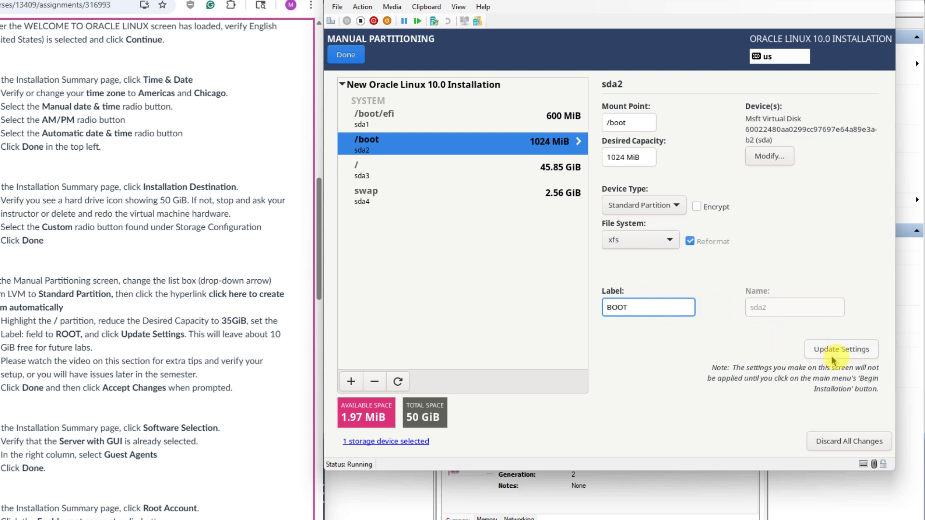
click(841, 351)
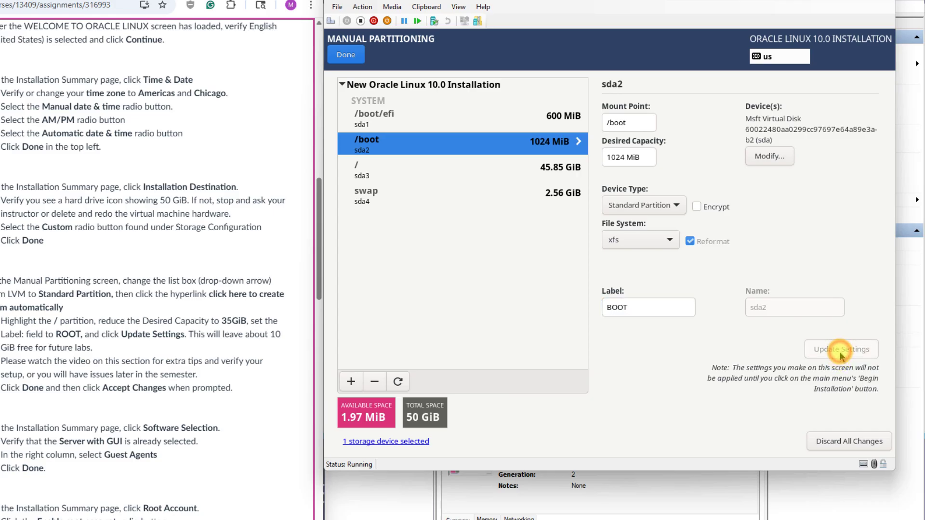
click(381, 168)
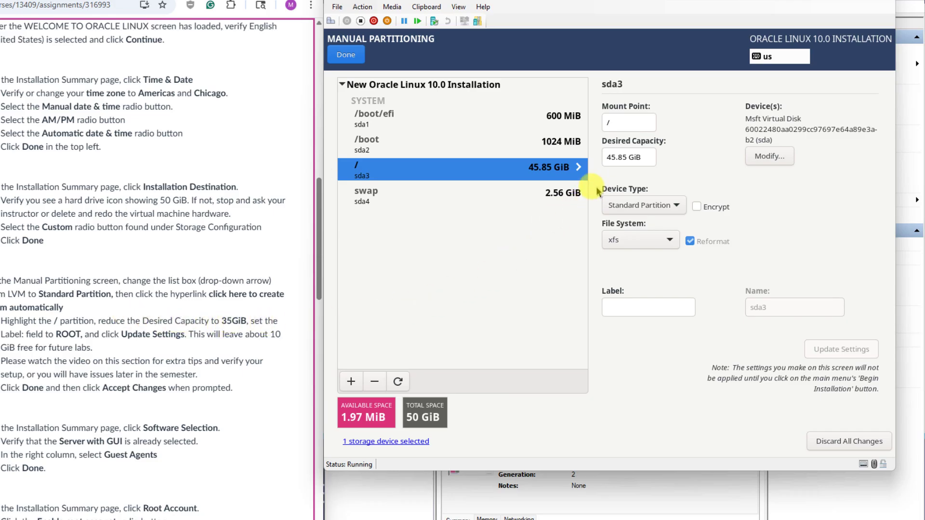
Step: Resize the / partition to 35 GiB and label it ROOT
double_click(626, 157)
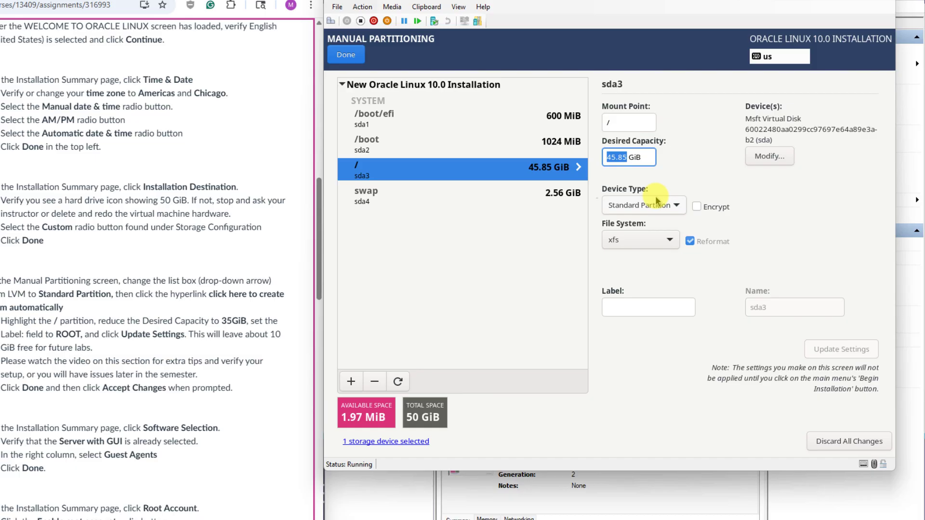
text(35)
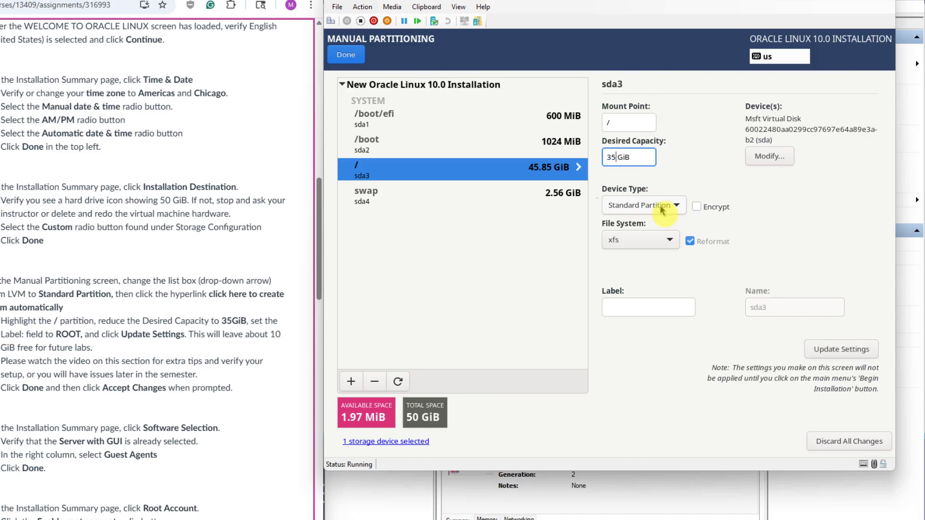
click(653, 308)
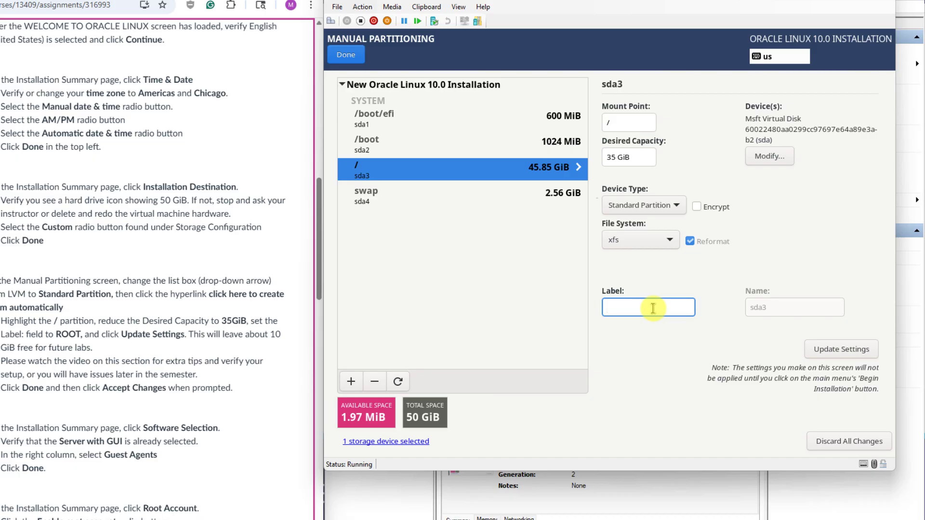
text(ROOT)
click(830, 354)
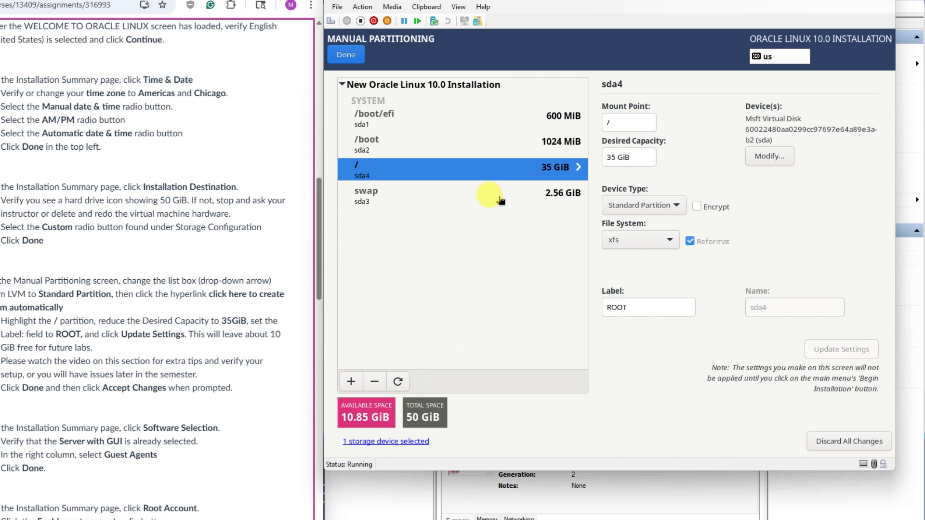
Step: Label the 2.56 GiB swap partition SWAP
click(466, 196)
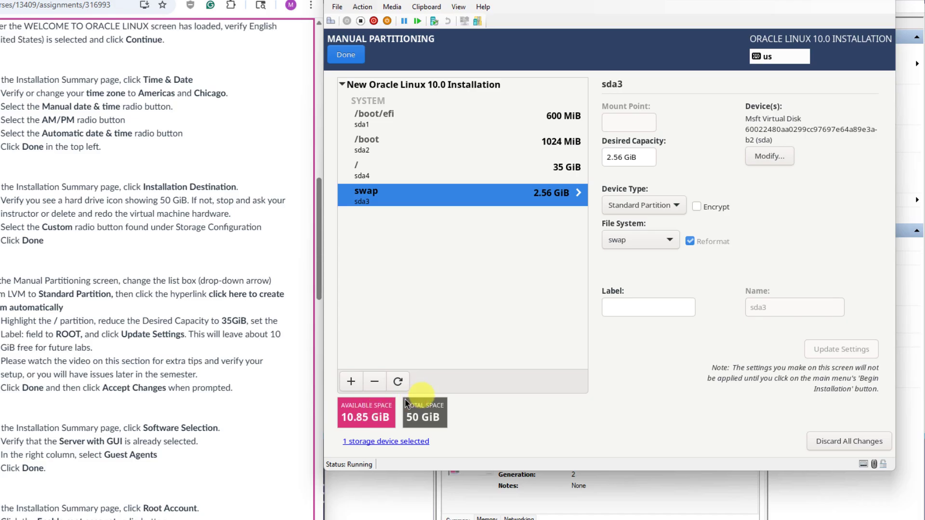
click(642, 309)
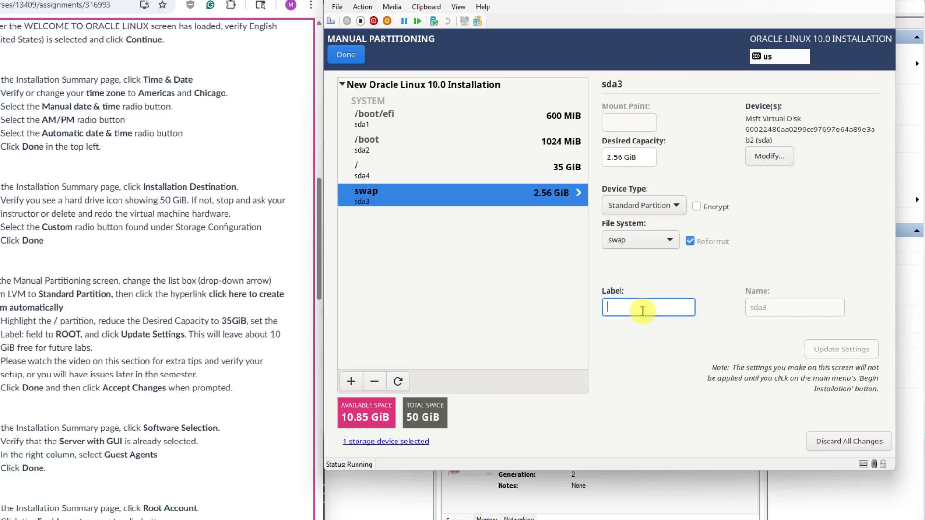
text(SWAP)
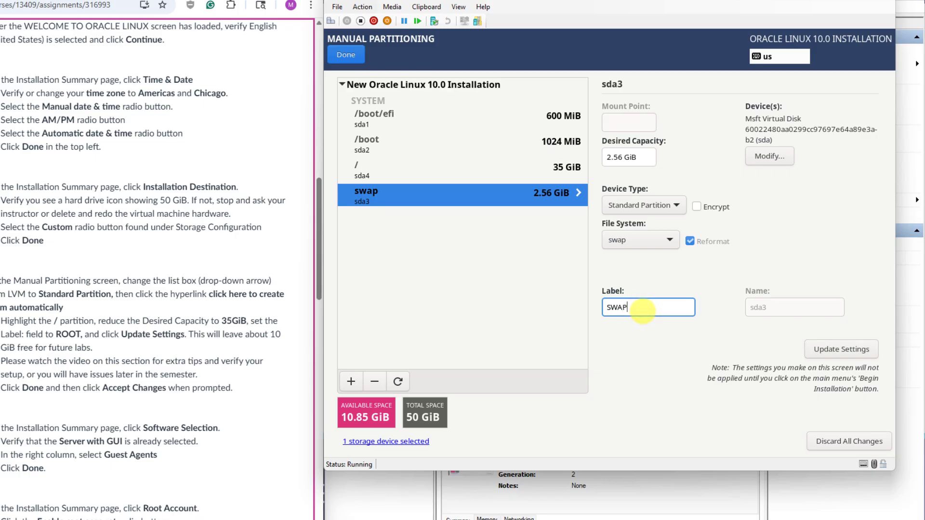
click(839, 357)
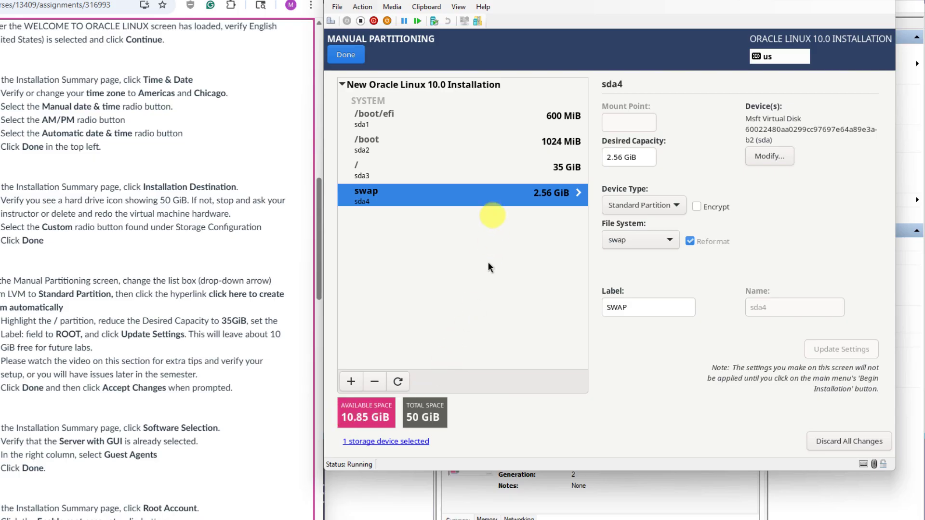
click(353, 57)
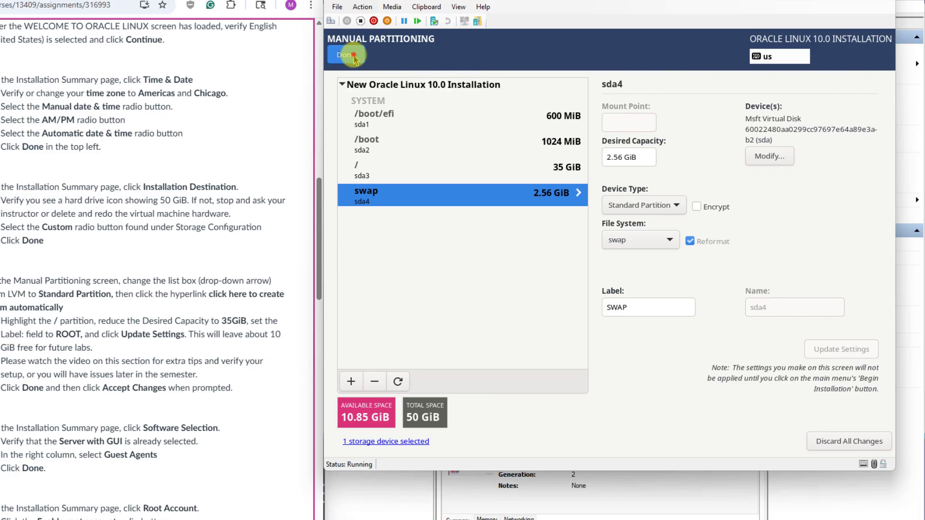
Step: Finish manual partitioning and accept the summary of partition changes
click(353, 57)
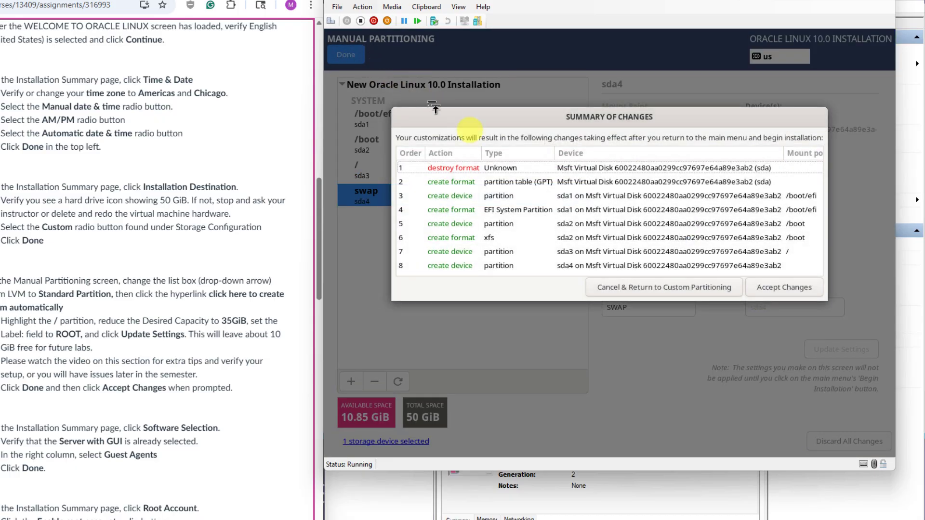
click(784, 288)
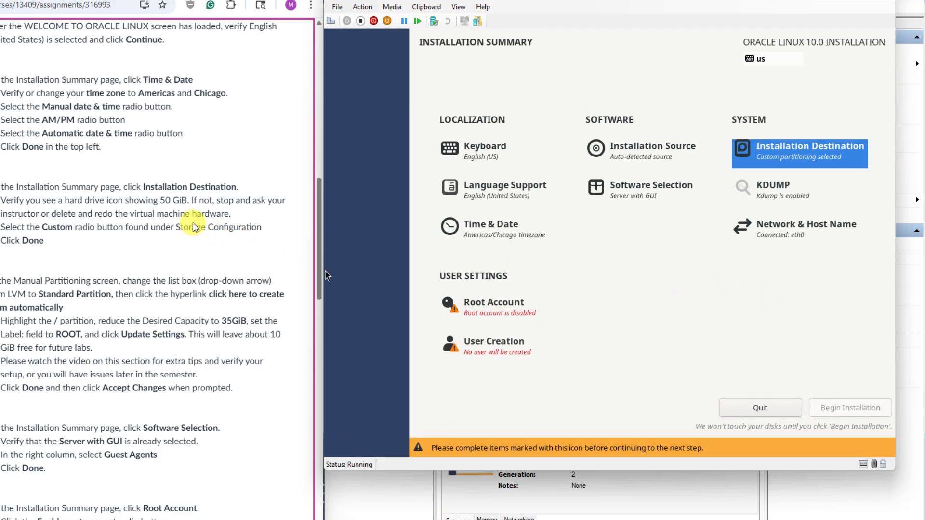
drag(319, 183, 314, 269)
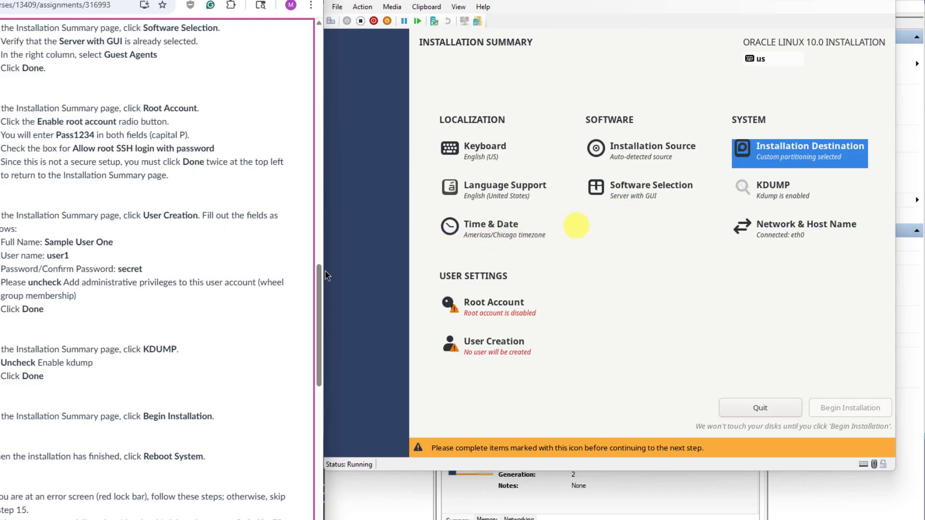
click(430, 242)
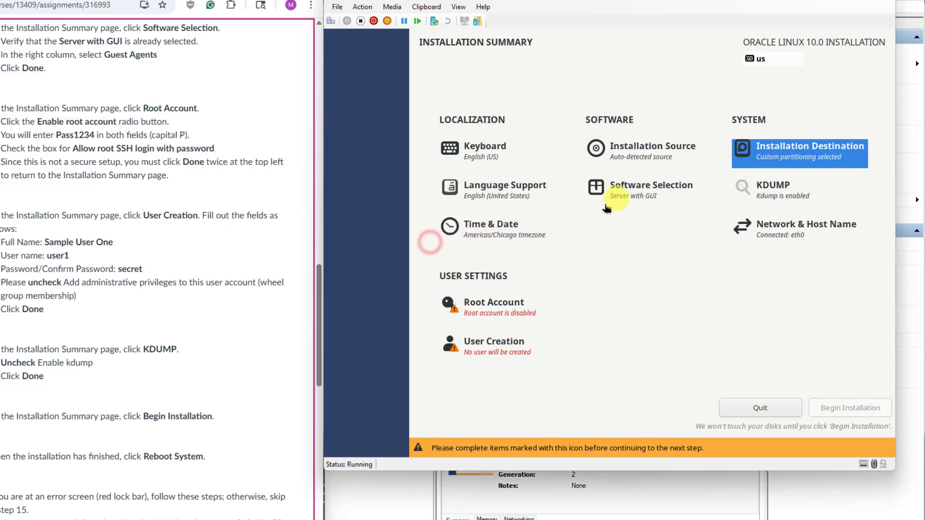
Step: Add Guest Agents to the Server with GUI software selection
click(624, 194)
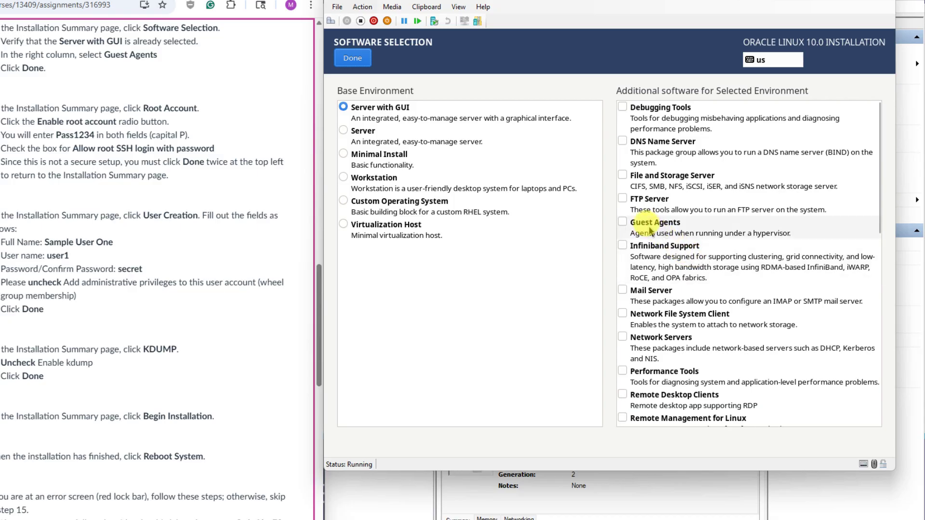
click(626, 222)
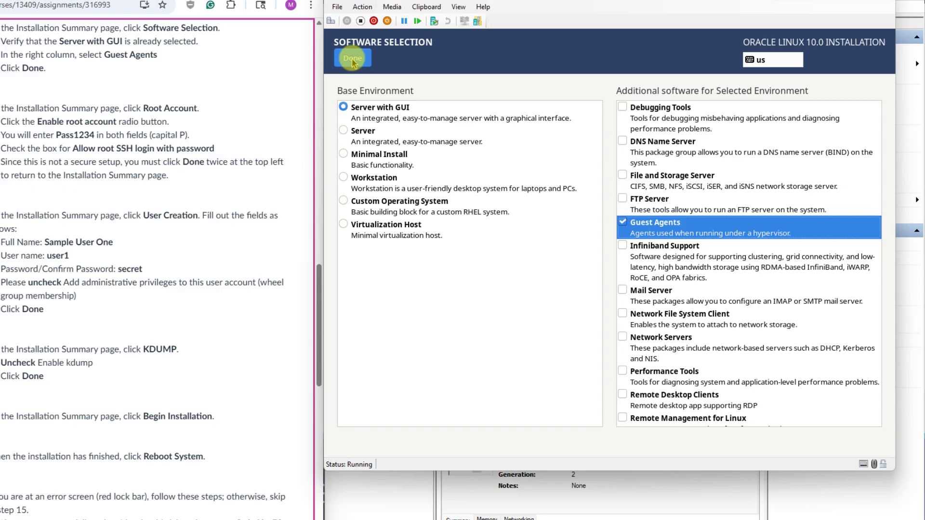
click(352, 58)
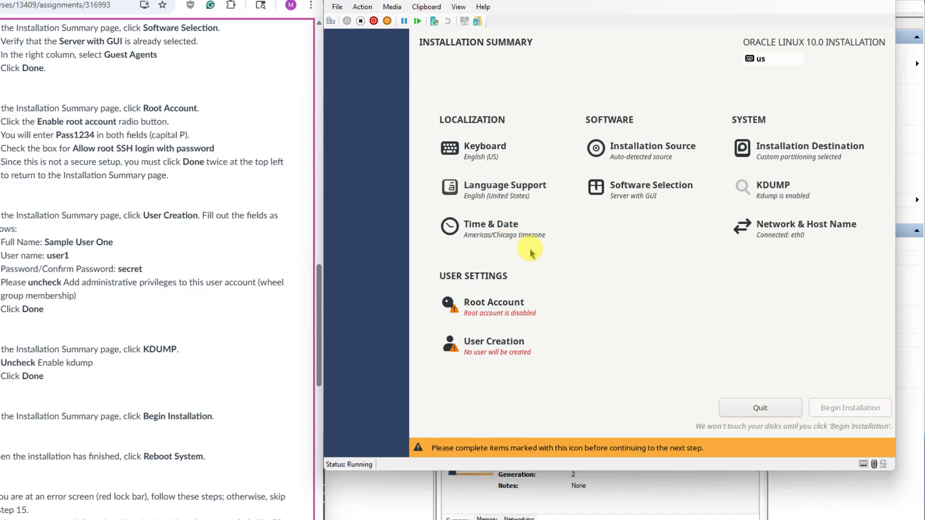
Step: Enable the root account, allow root SSH login, and set and confirm the root password
click(492, 308)
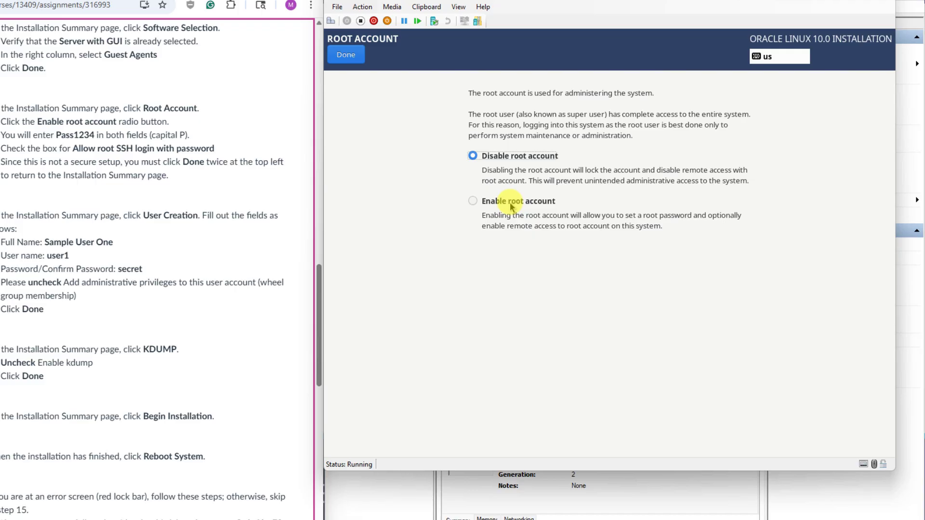
click(511, 203)
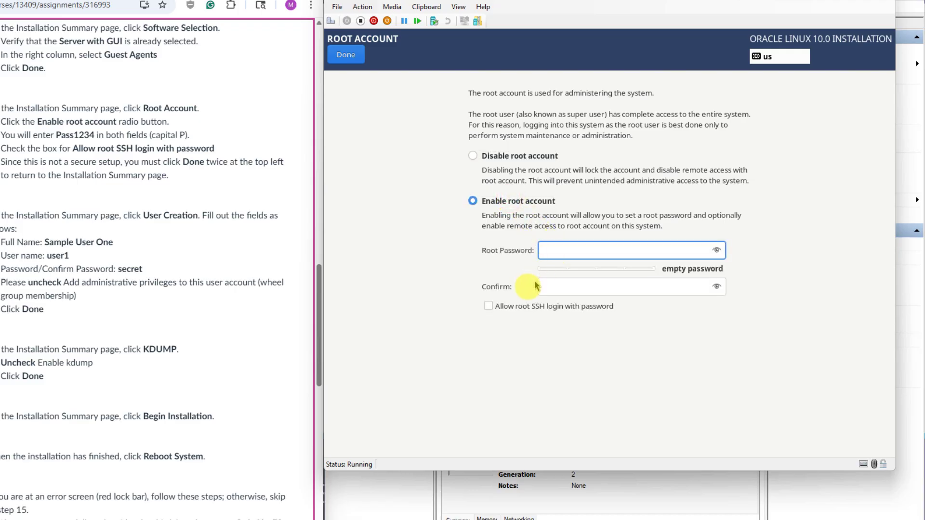
click(489, 306)
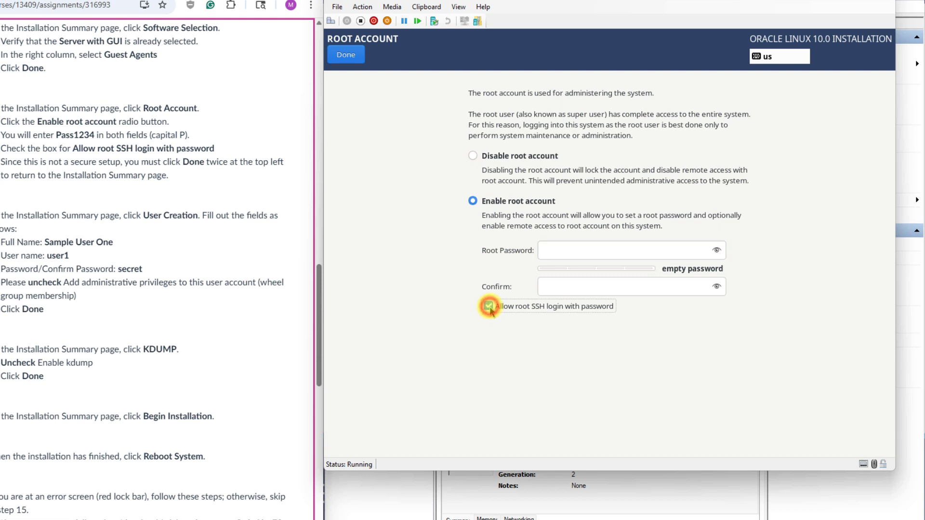
click(593, 248)
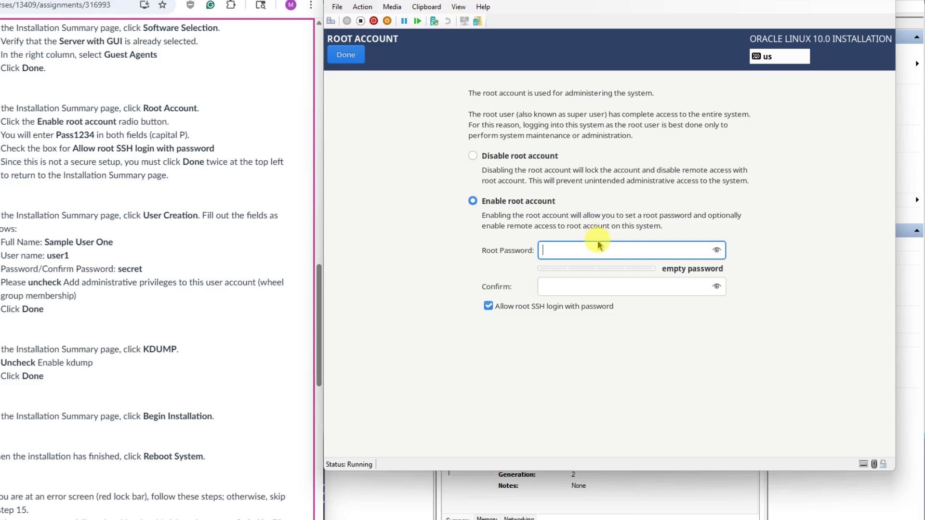
text(P)
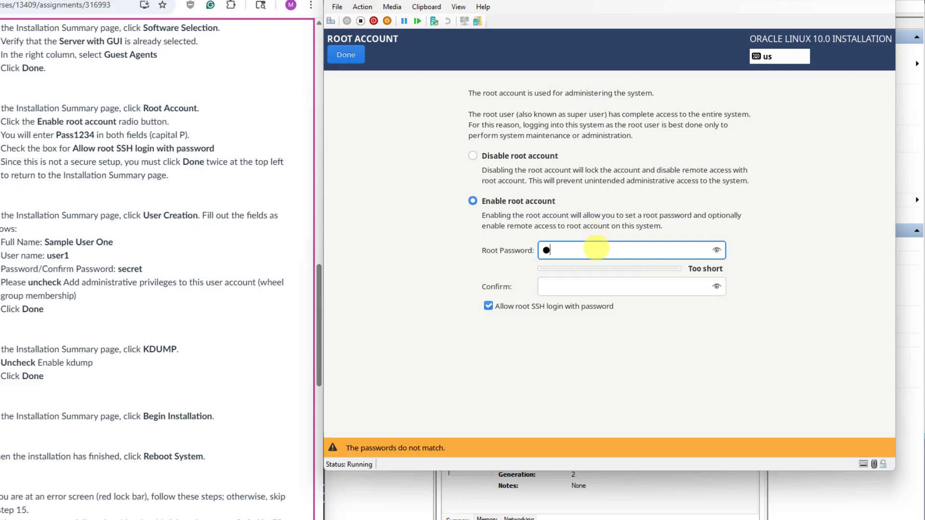
text(ass1234)
key(Tab)
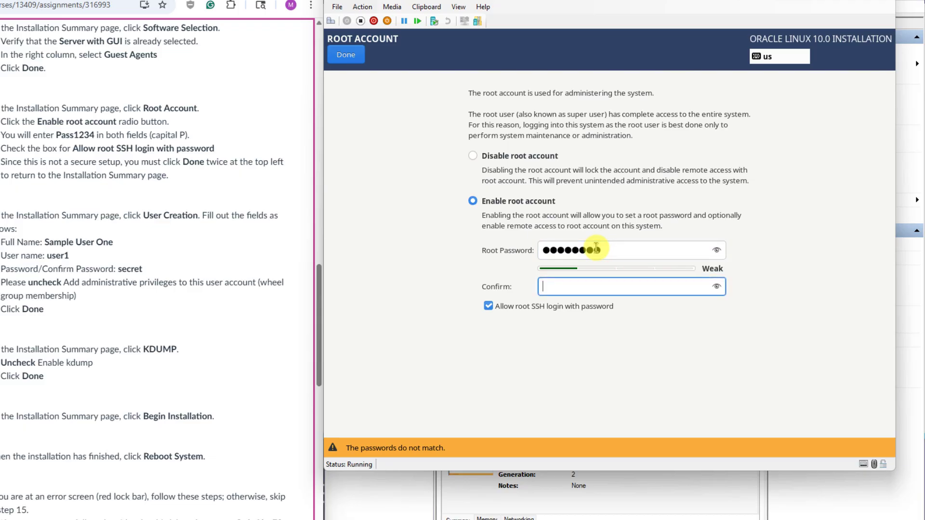
text(Pass12)
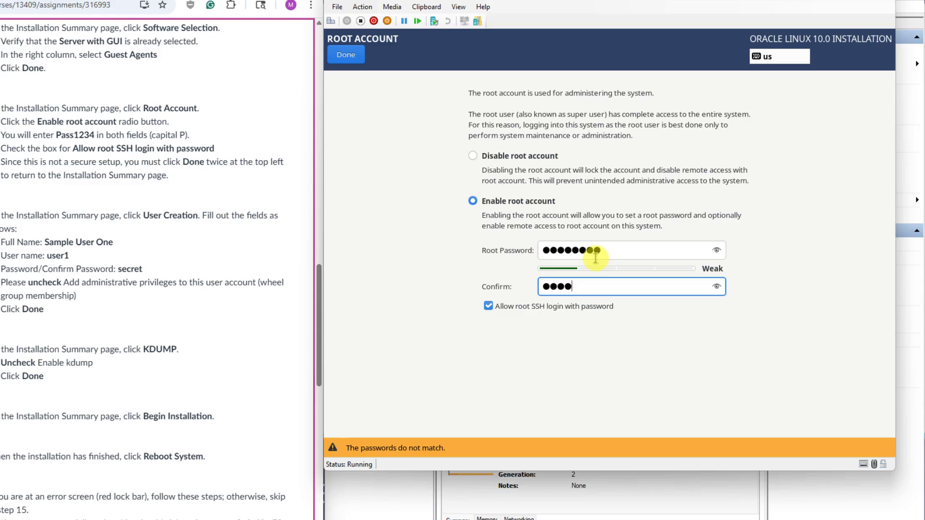
text(34)
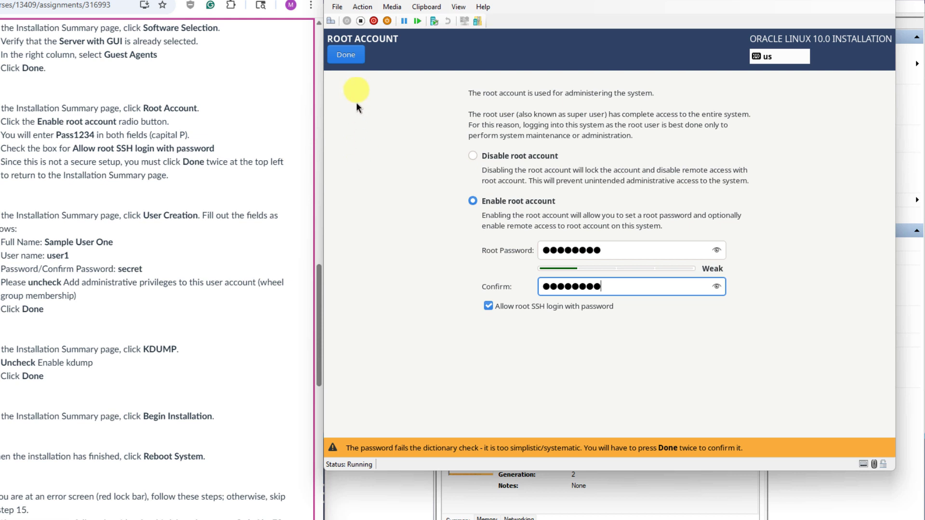
click(350, 56)
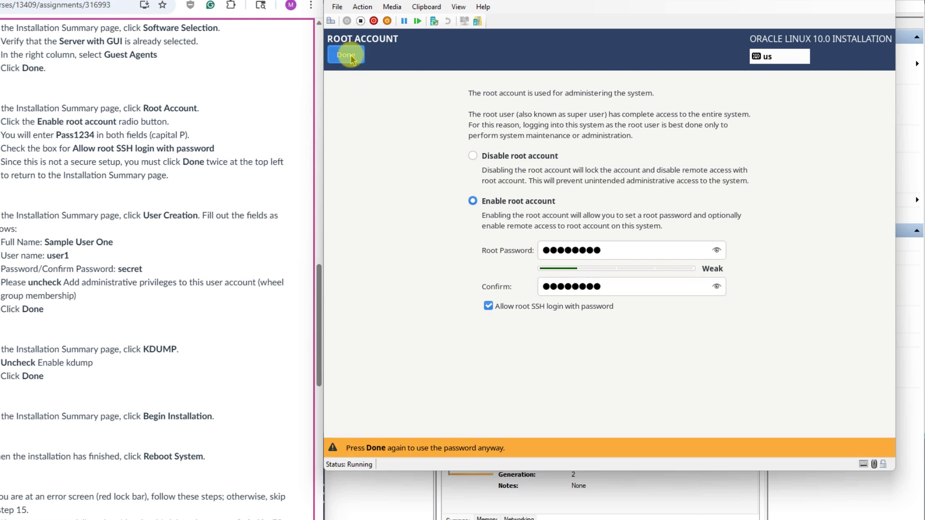
click(350, 56)
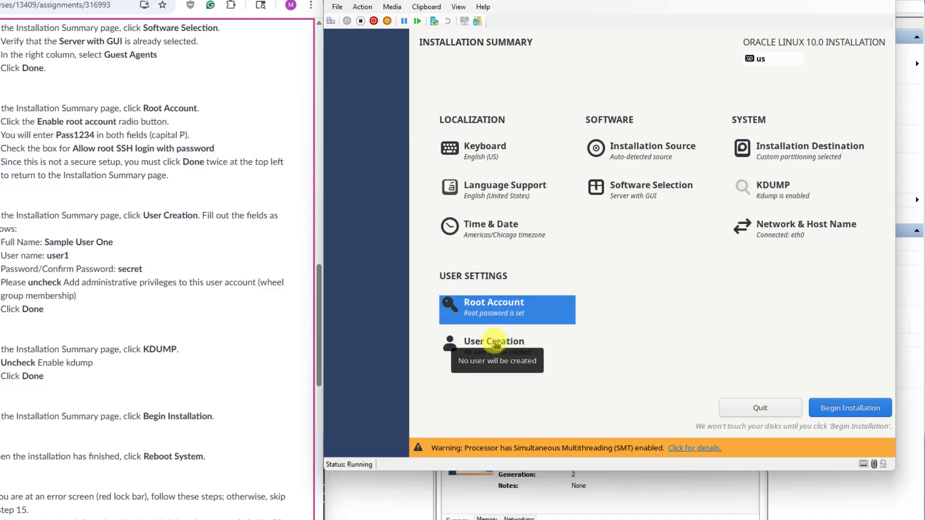
Step: Create a non-administrator user named user1 with a full name and confirmed password
click(496, 342)
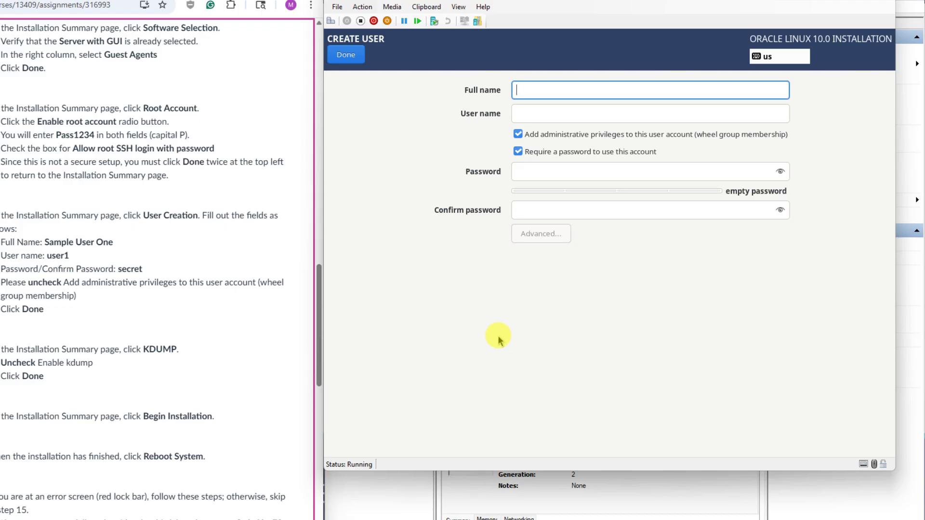
text(S)
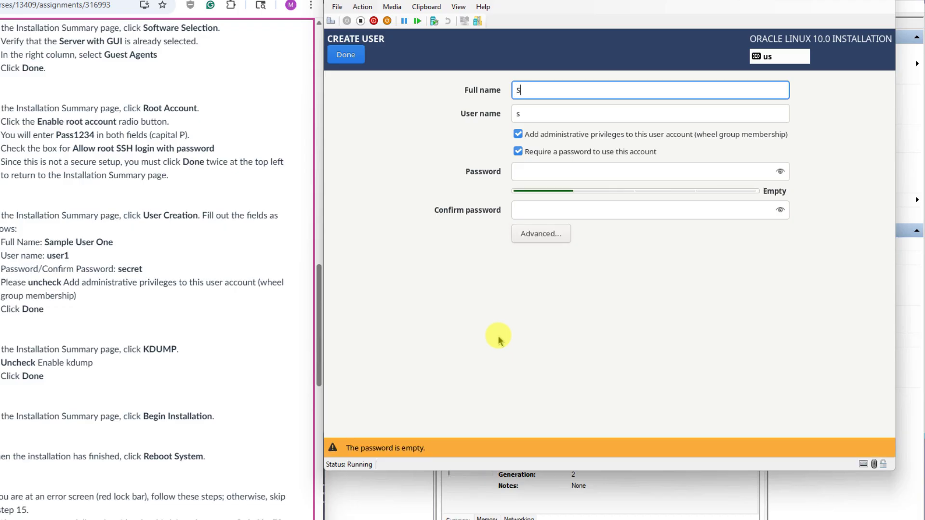
text(ample User One)
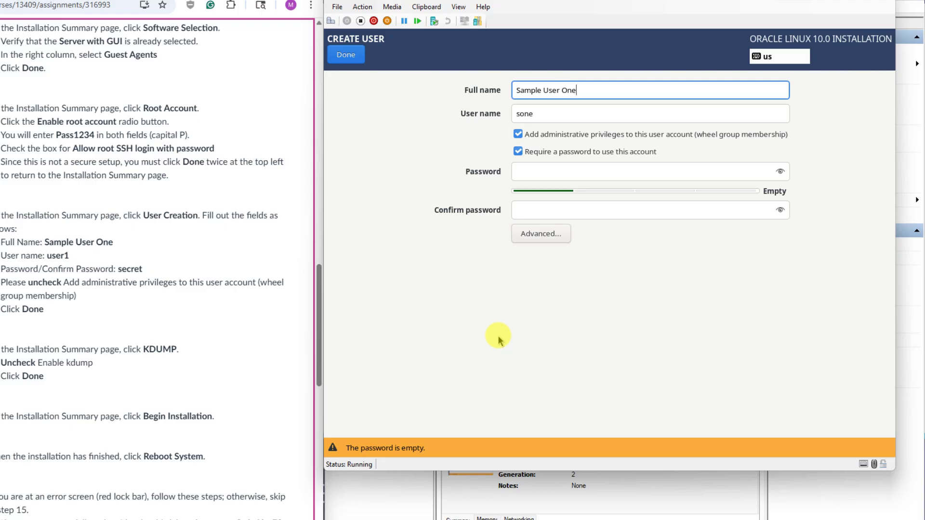
double_click(539, 114)
text(u)
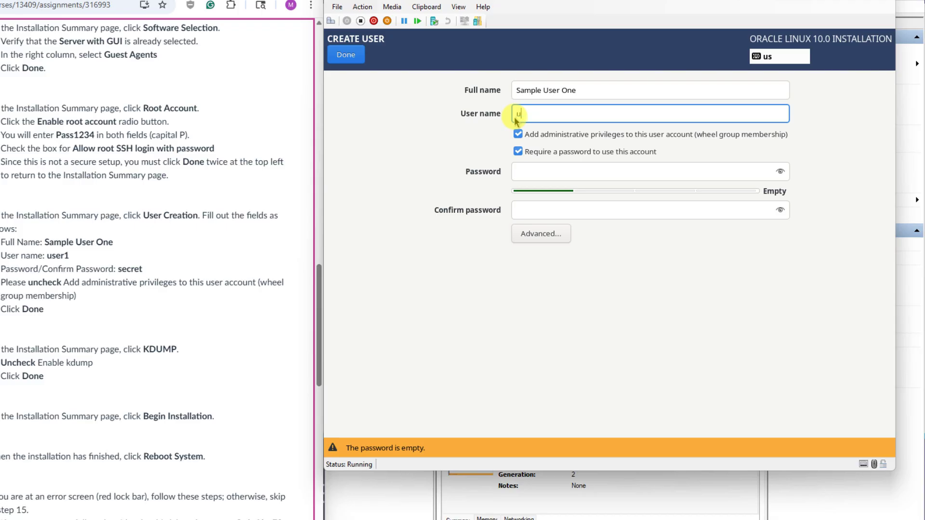
text(ser1)
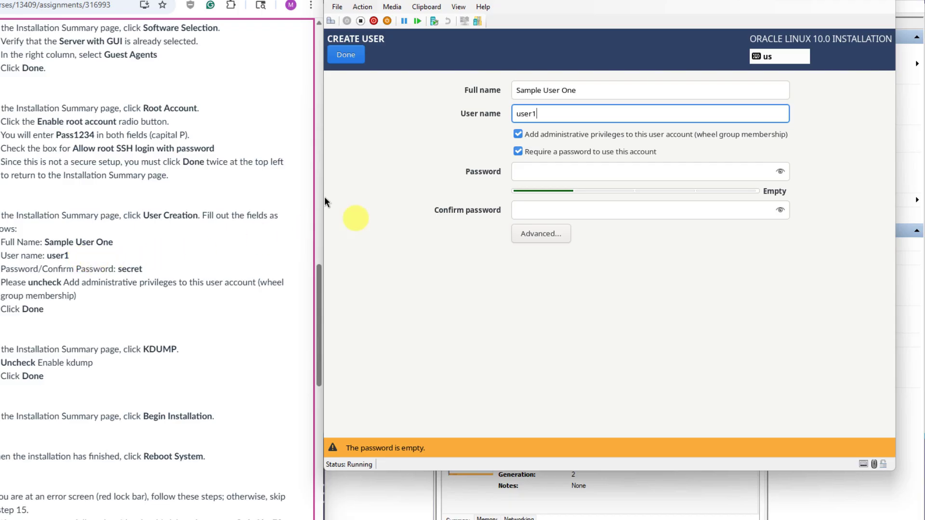
click(562, 170)
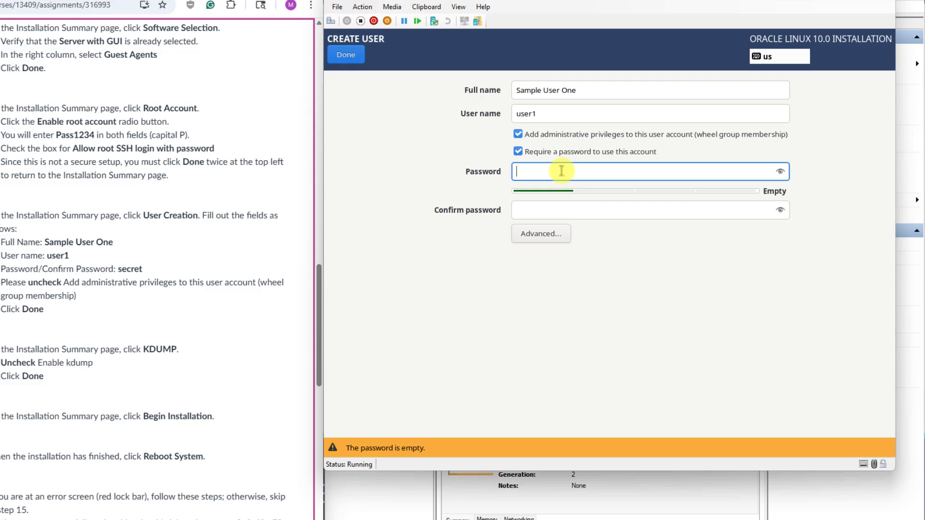
text(secre)
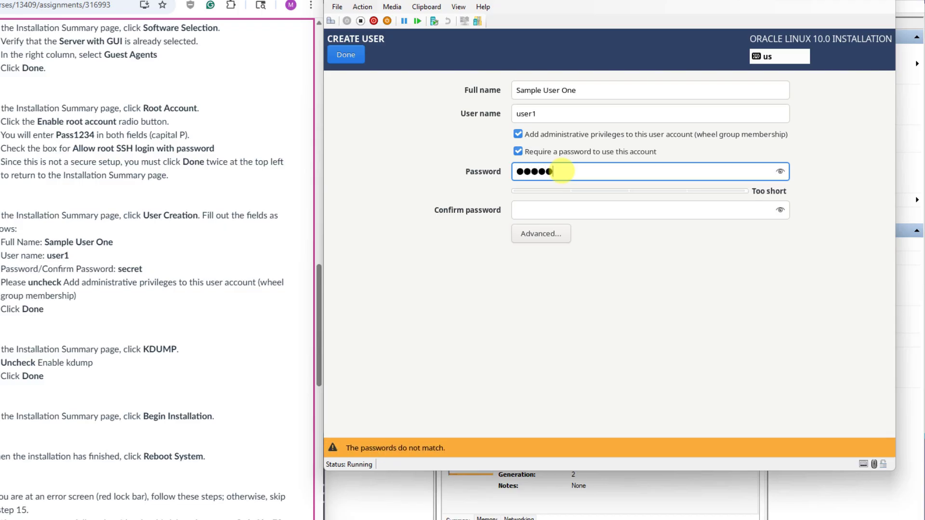
text(t)
key(Tab)
text(sec)
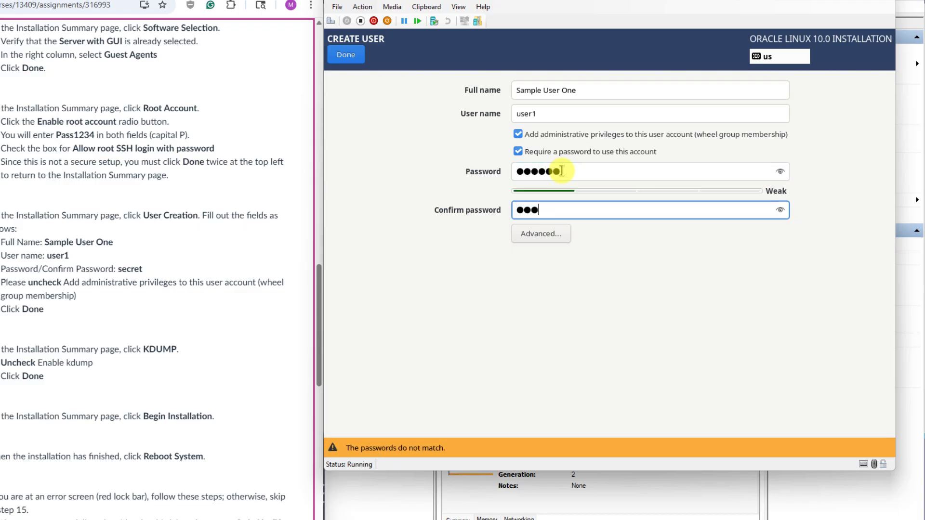
text(ret)
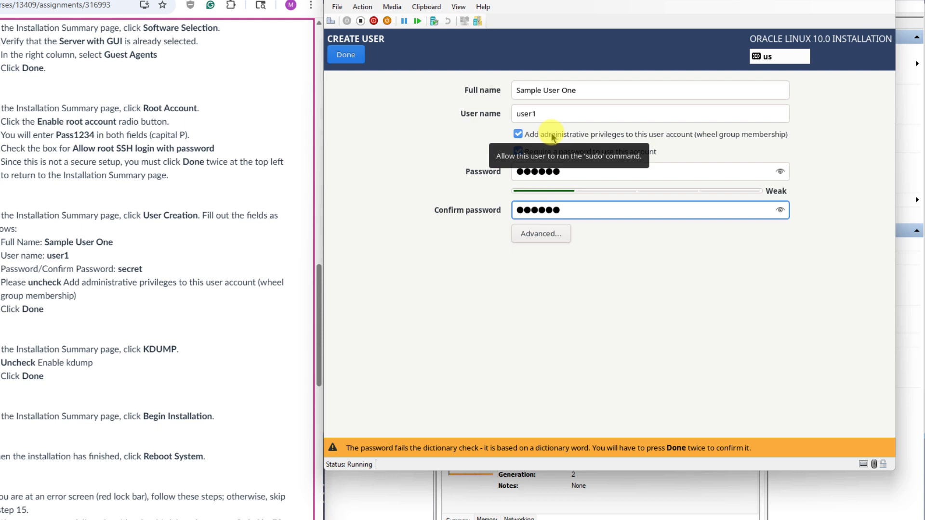
click(553, 137)
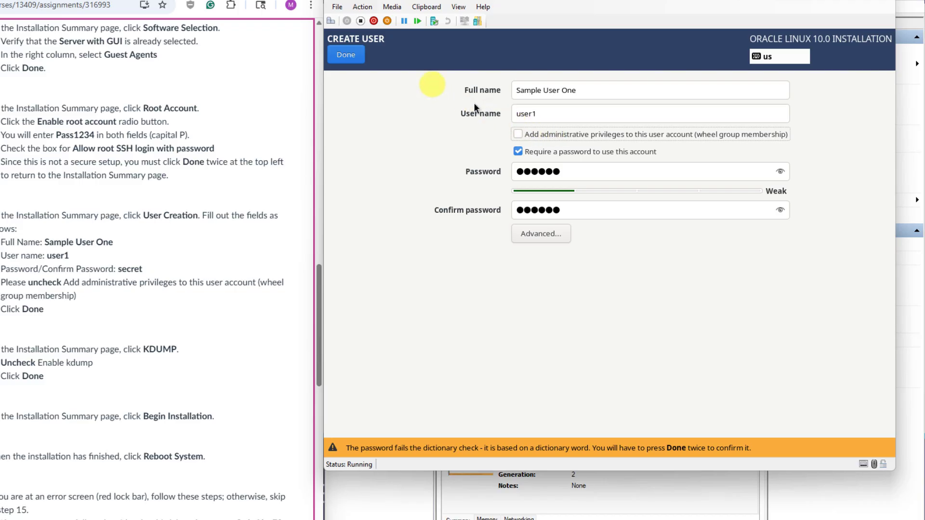
click(338, 56)
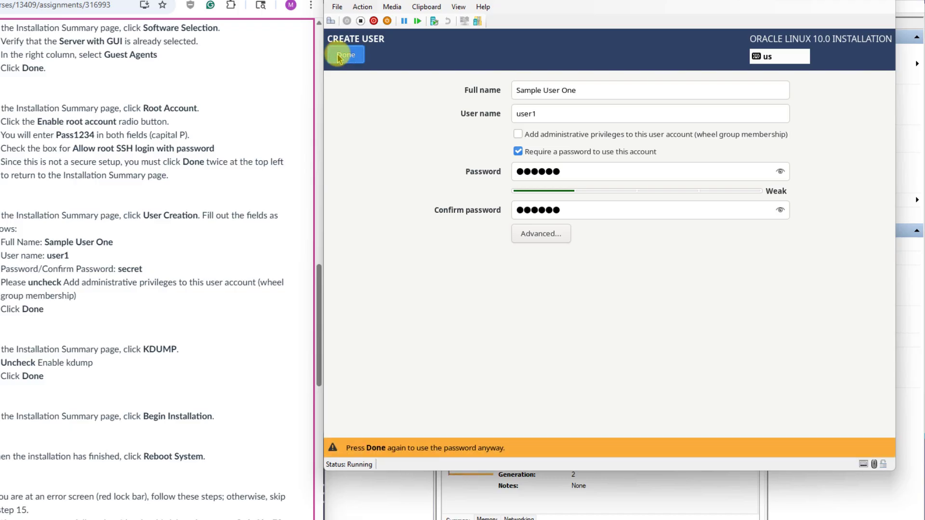
click(346, 55)
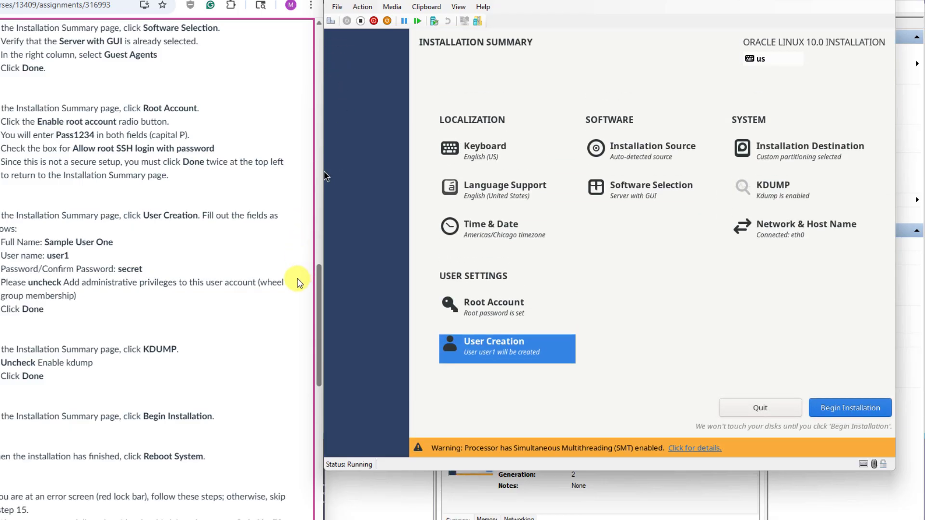
Step: Uncheck Enable kdump in the KDUMP settings and return to the summary
click(318, 269)
drag(318, 269, 309, 337)
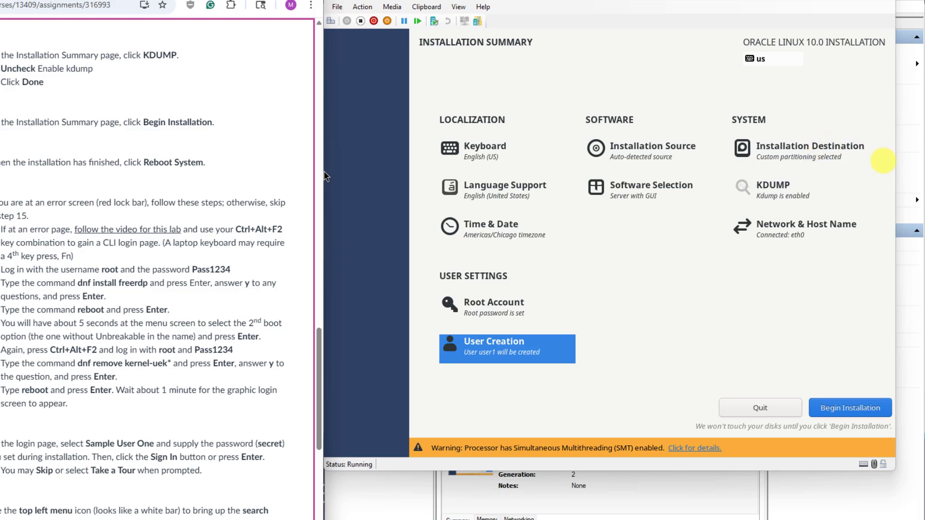
click(884, 160)
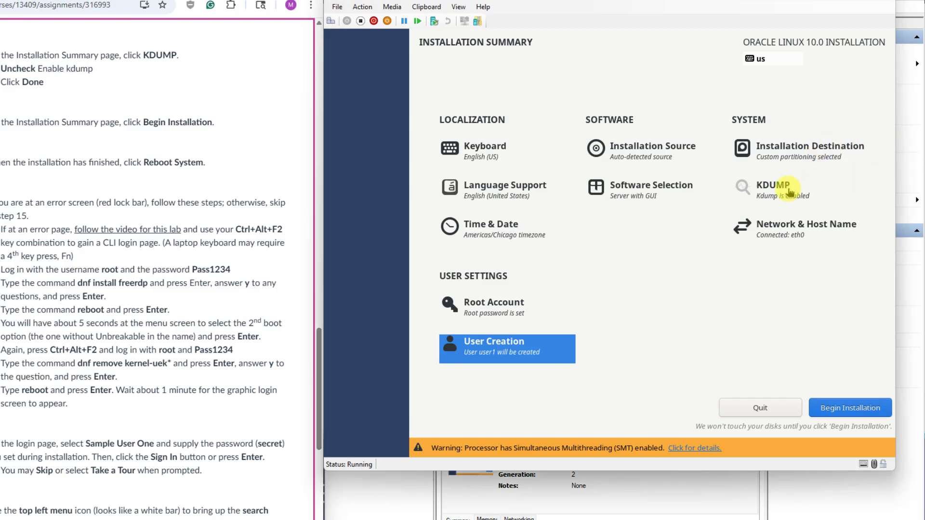
click(787, 188)
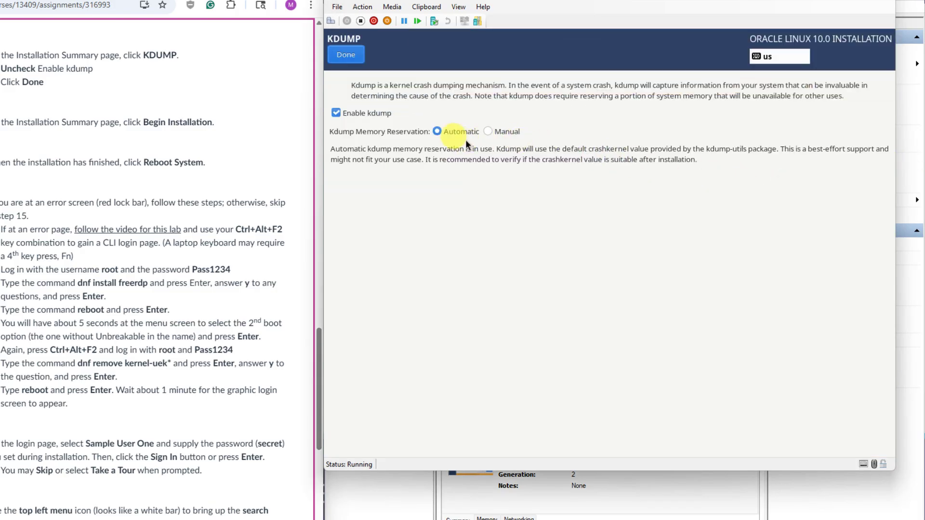
click(348, 113)
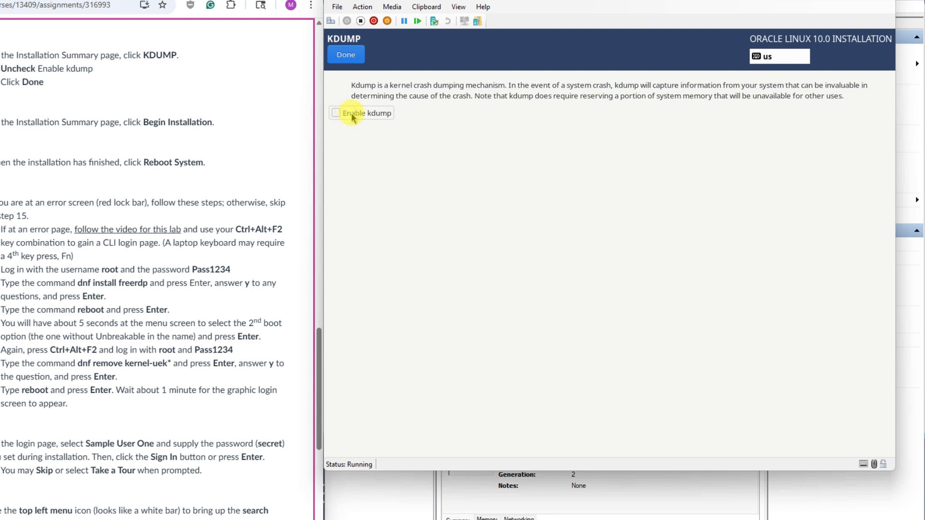
click(349, 56)
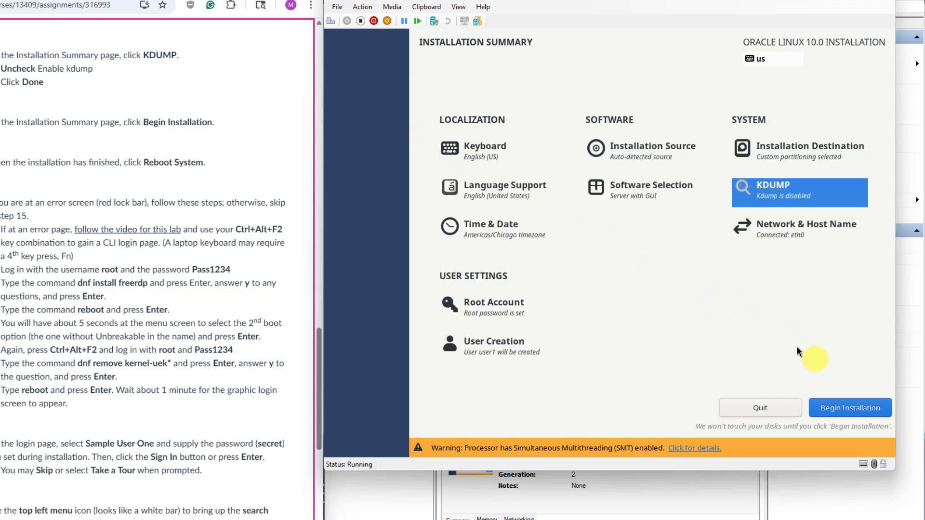
Step: Begin the Oracle Linux 10.0 installation and wait until it reports Complete
click(856, 410)
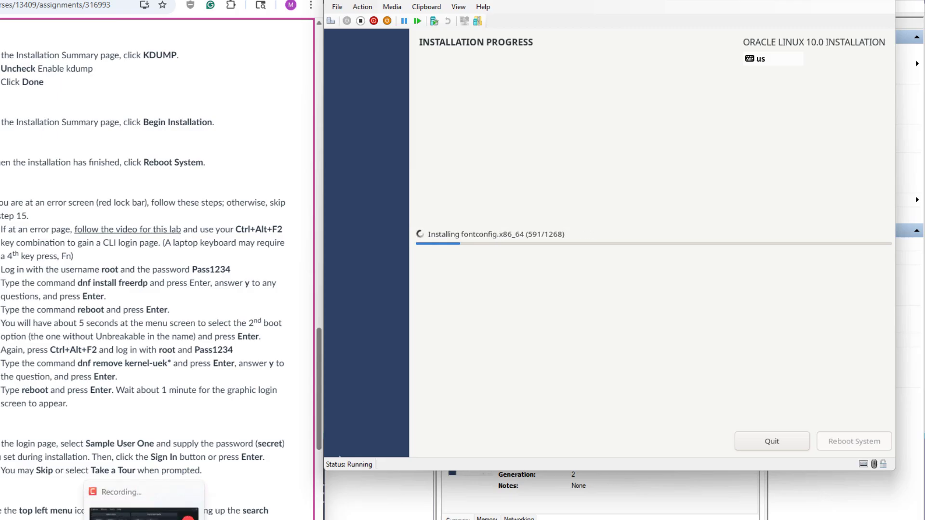
click(143, 519)
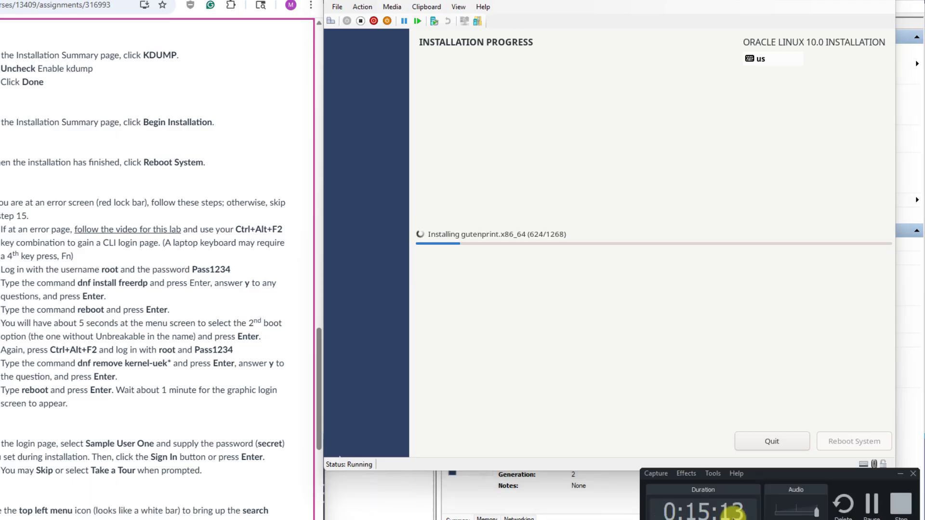
click(869, 513)
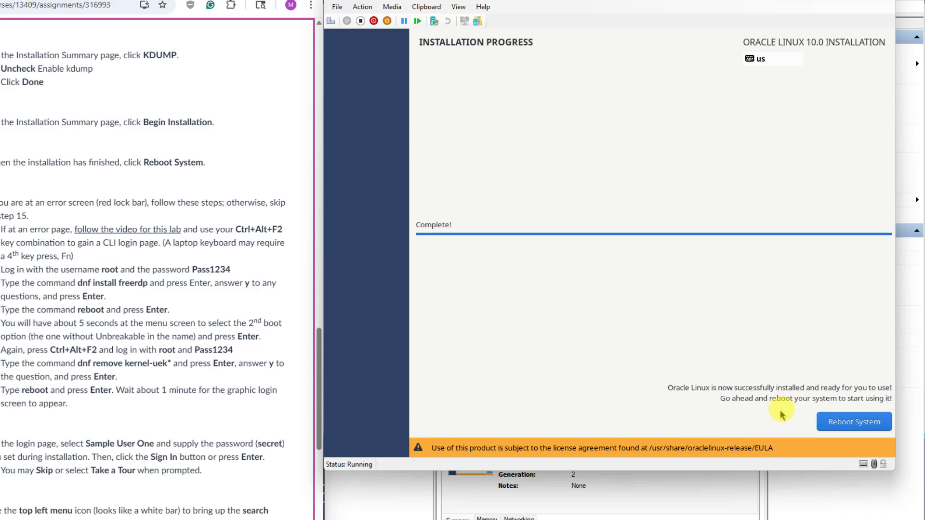
Step: Reboot the installed system and send Ctrl+Alt+F2 to request a text console
click(838, 423)
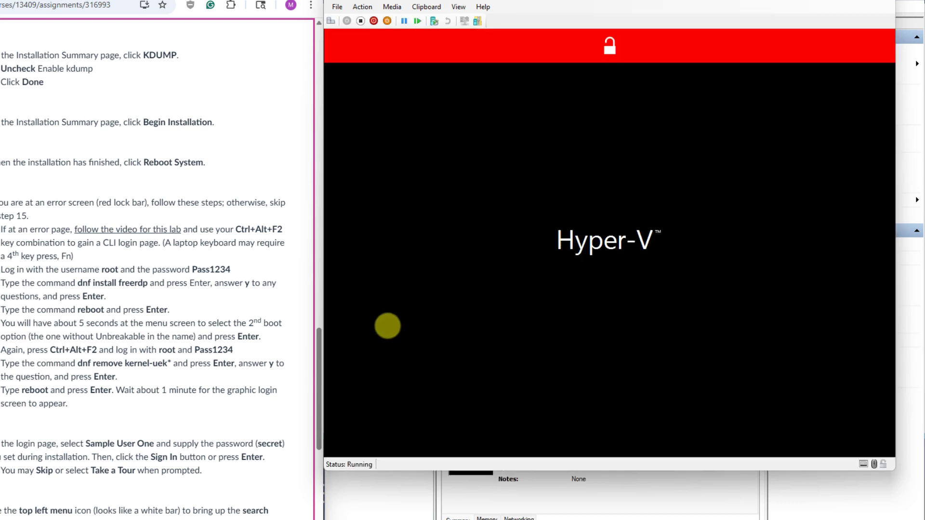
click(319, 333)
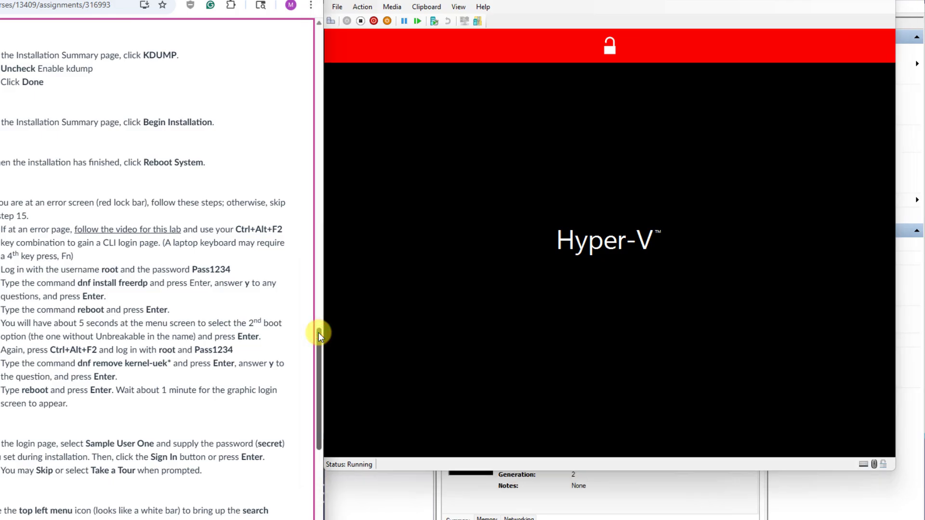
drag(319, 333, 319, 339)
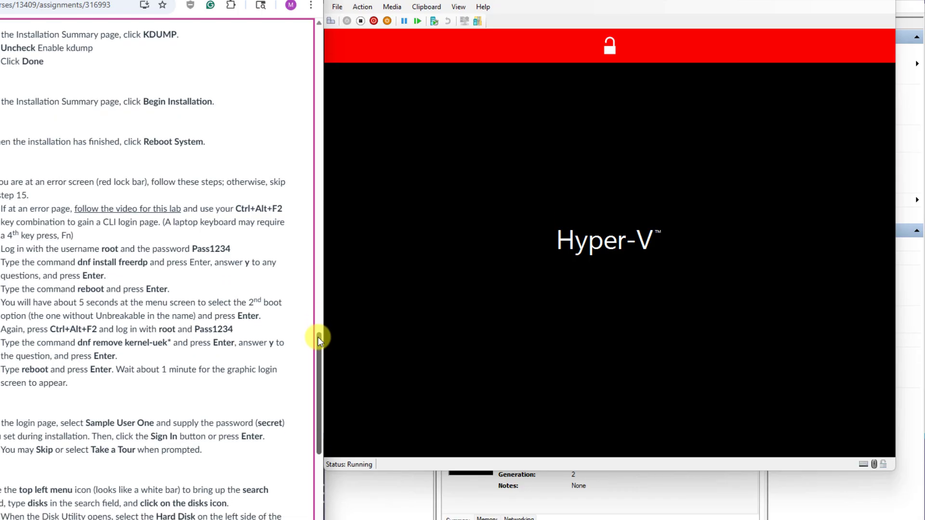
drag(318, 337, 316, 369)
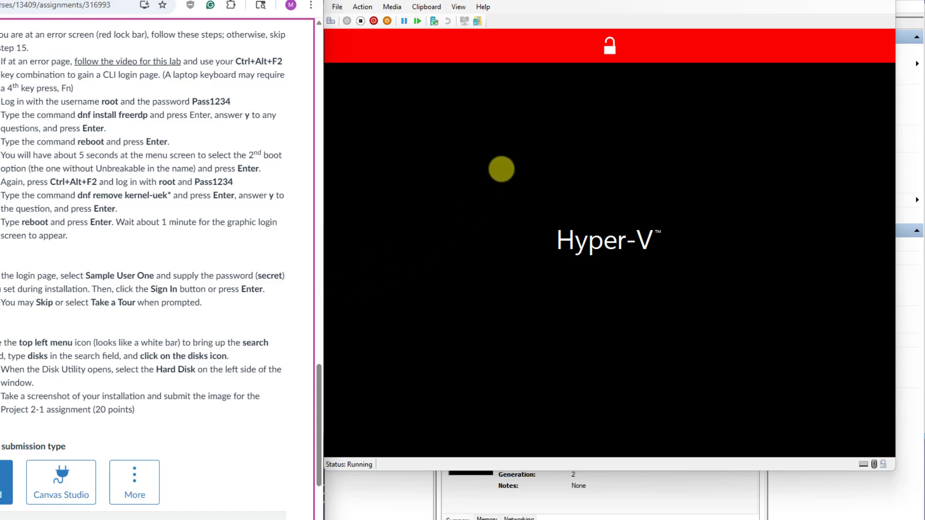
click(527, 47)
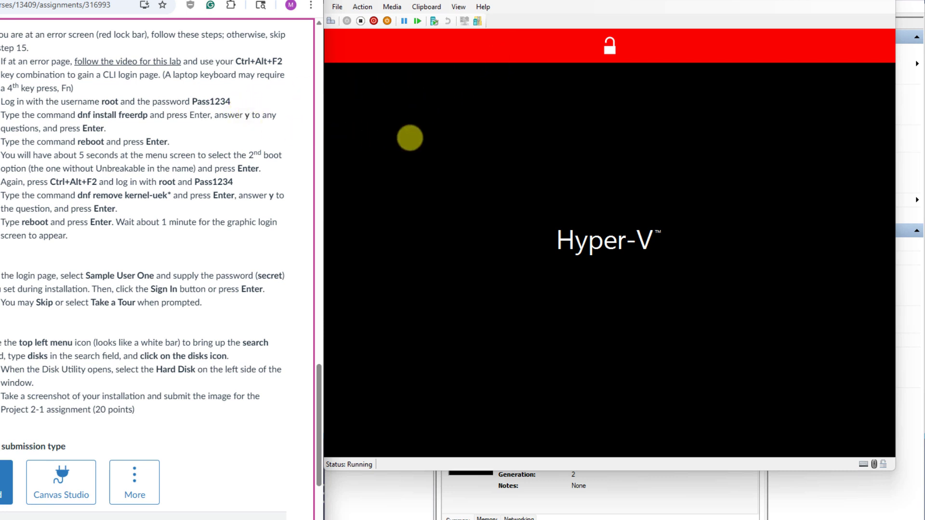
click(410, 138)
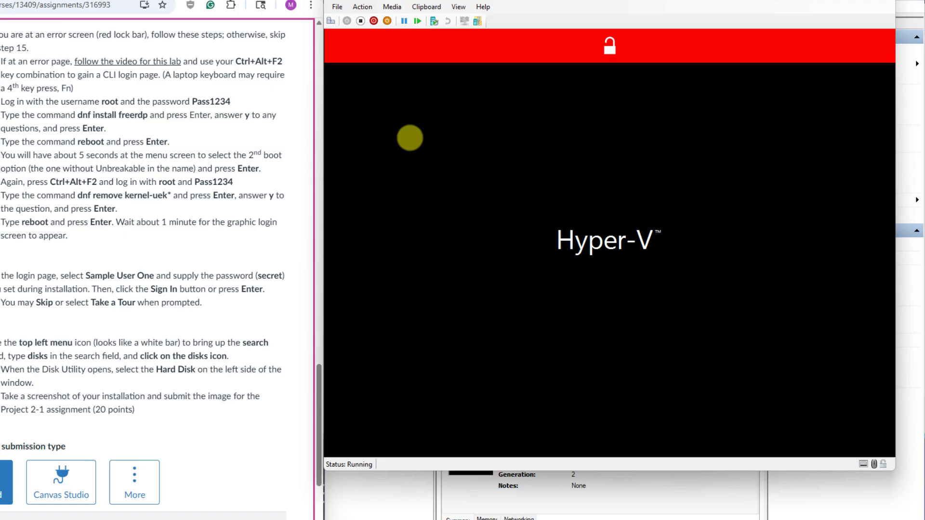
key(ctrl+alt+F2)
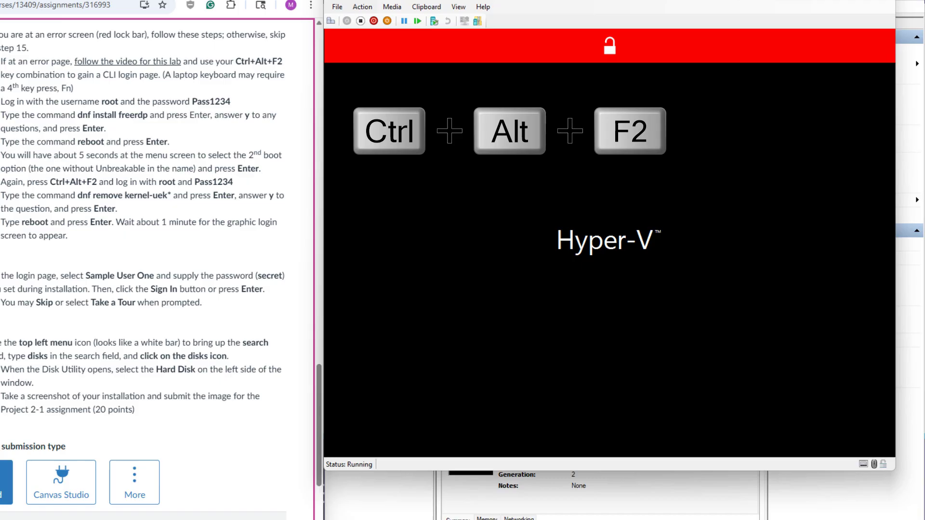
Step: Enter root as the login name at the VM's text console
click(410, 138)
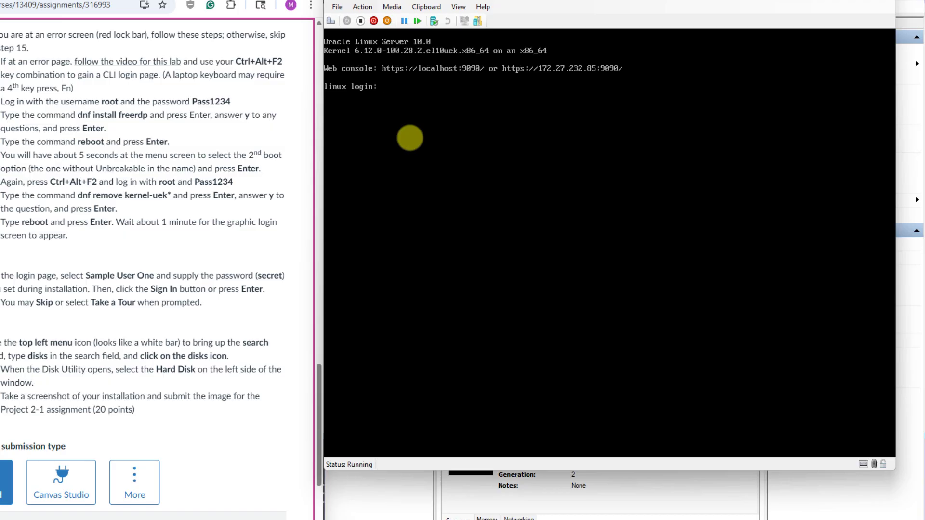
text(root)
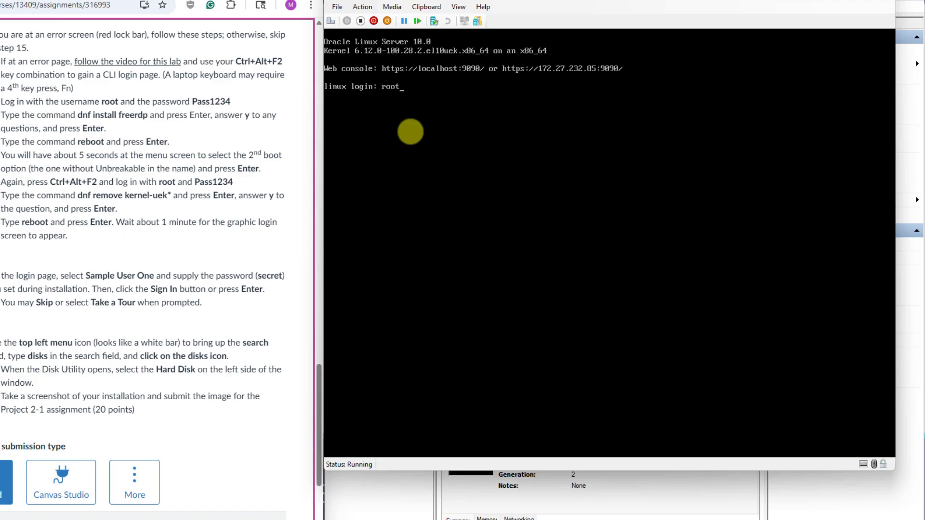
key(Return)
key(Return)
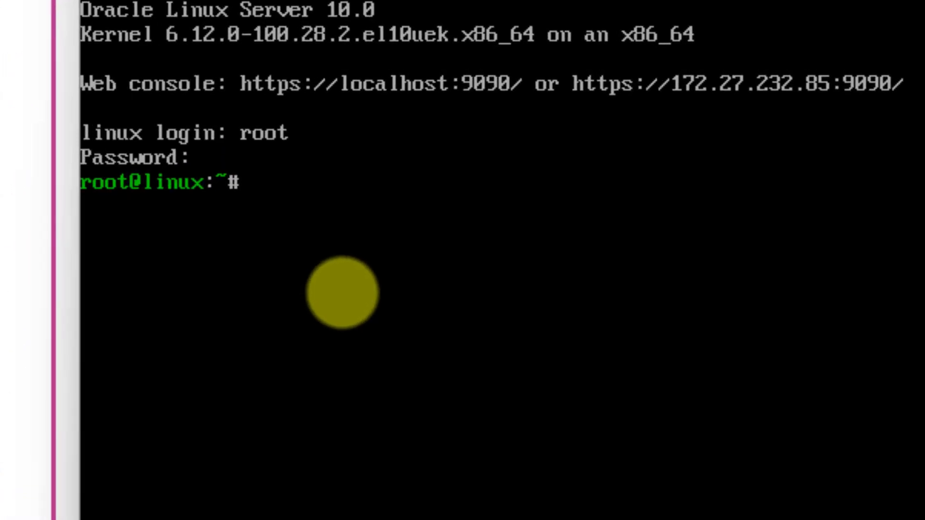
Step: Install freerdp with dnf, accepting the freerdp-libs and libwinpr upgrades and both Oracle GPG keys
text(dnf)
text(install )
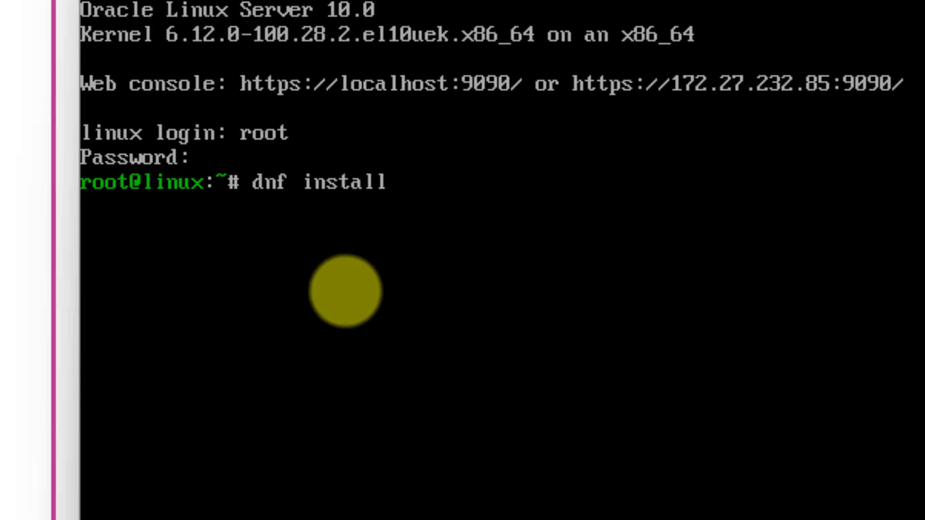
text(freerdp)
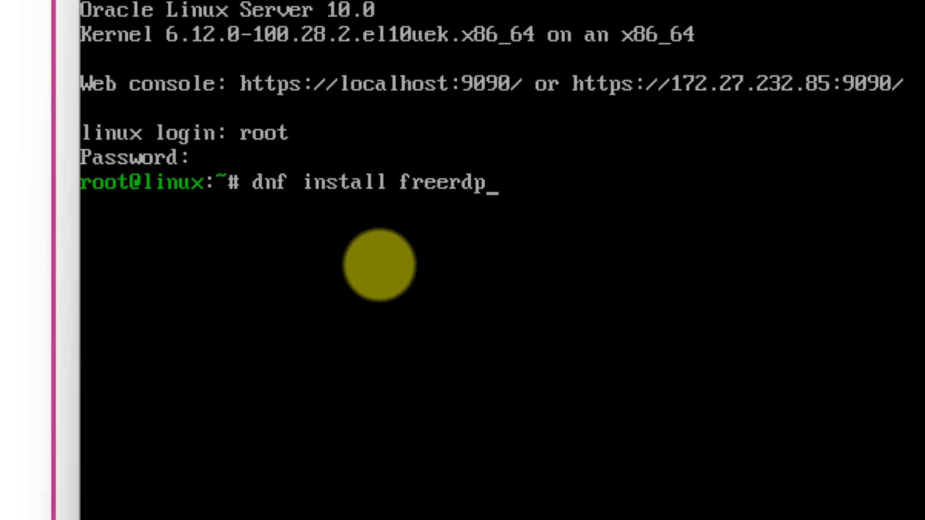
key(Return)
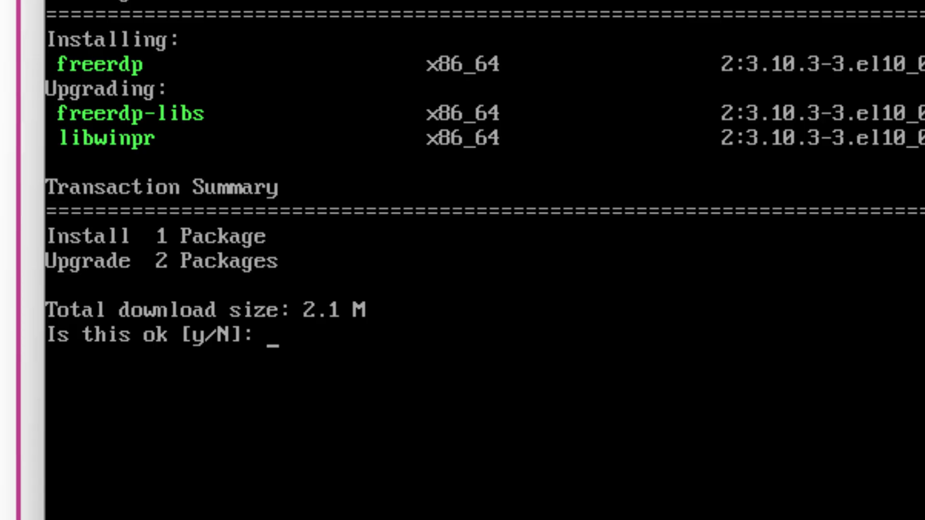
text(y)
key(Return)
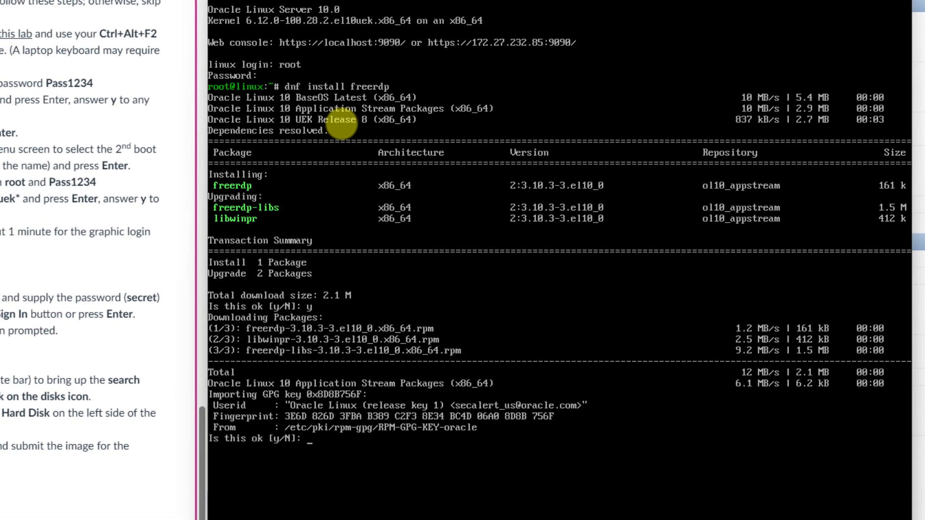
text(y)
key(Return)
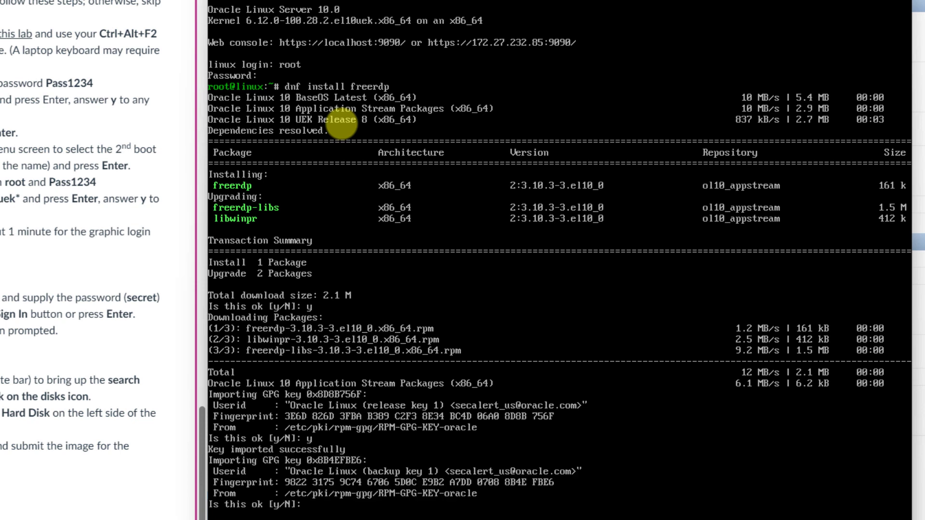
text(y)
key(Return)
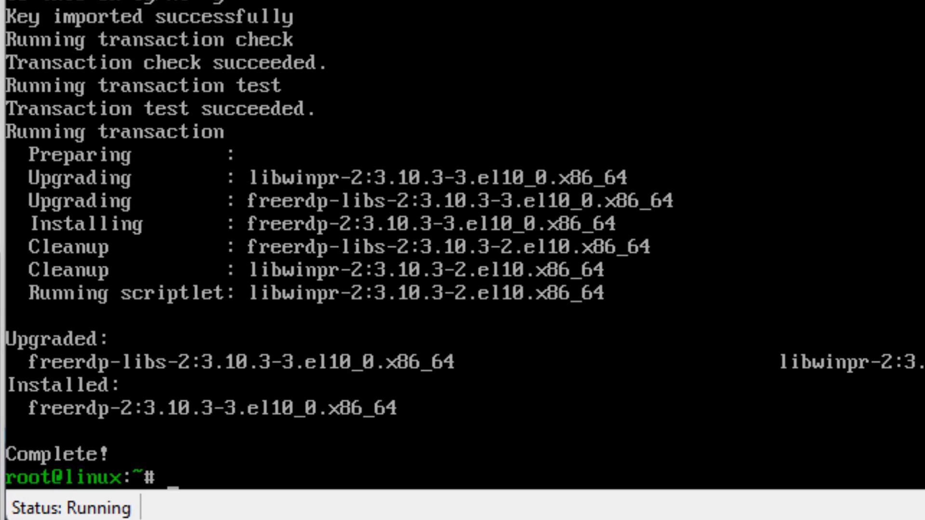
Step: Reboot the VM and highlight the second GRUB entry, kernel 6.12.0-55.9.1.0.1.el10_0
text(rebo)
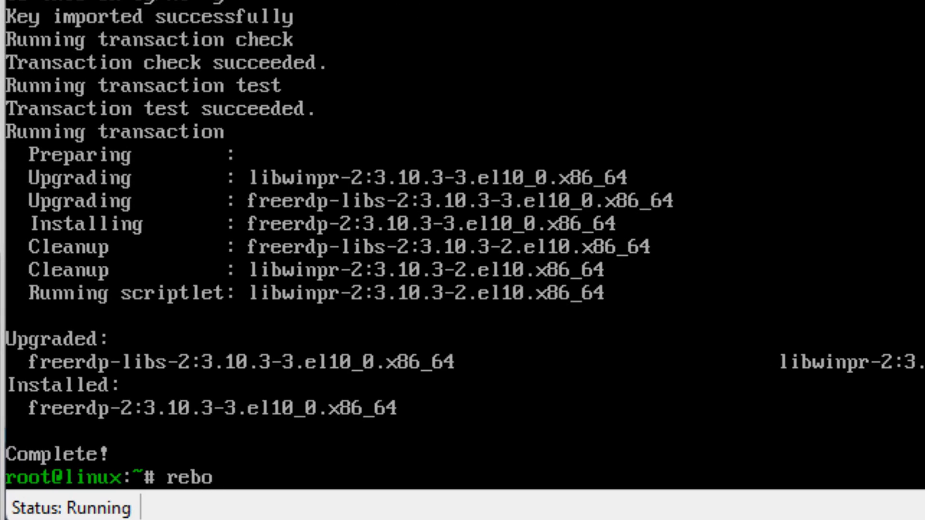
text(ot)
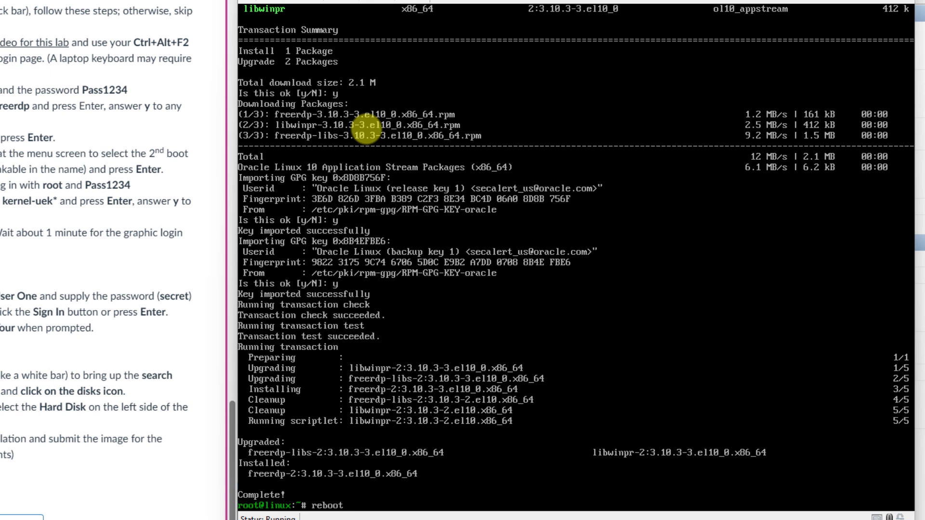
key(Return)
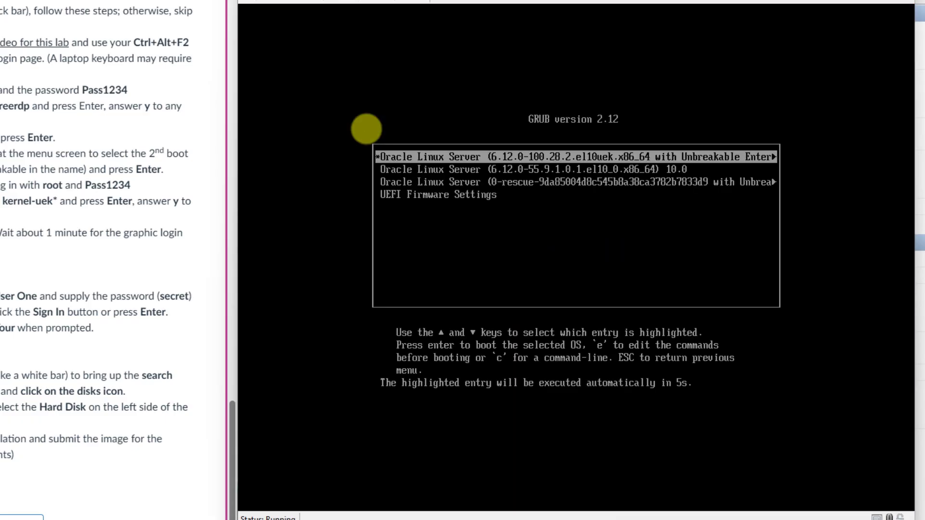
key(Down)
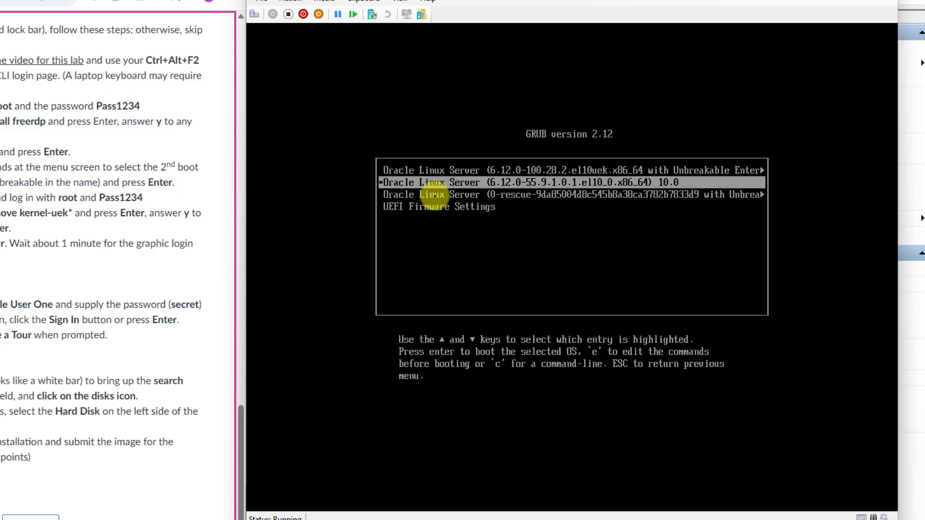
Step: Boot the highlighted 6.12.0-55.9.1.0.1.el10_0 kernel and wait for the GNOME login screen
key(Return)
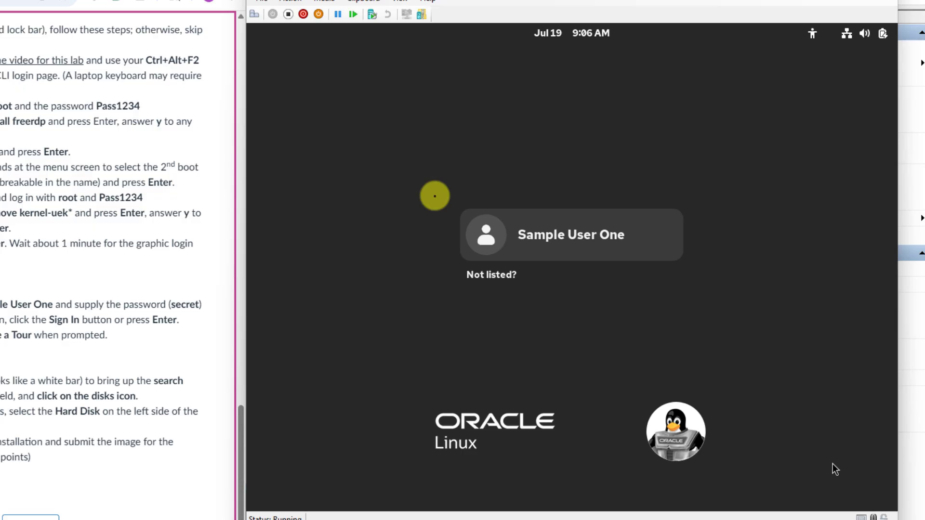
key(ctrl+alt+c)
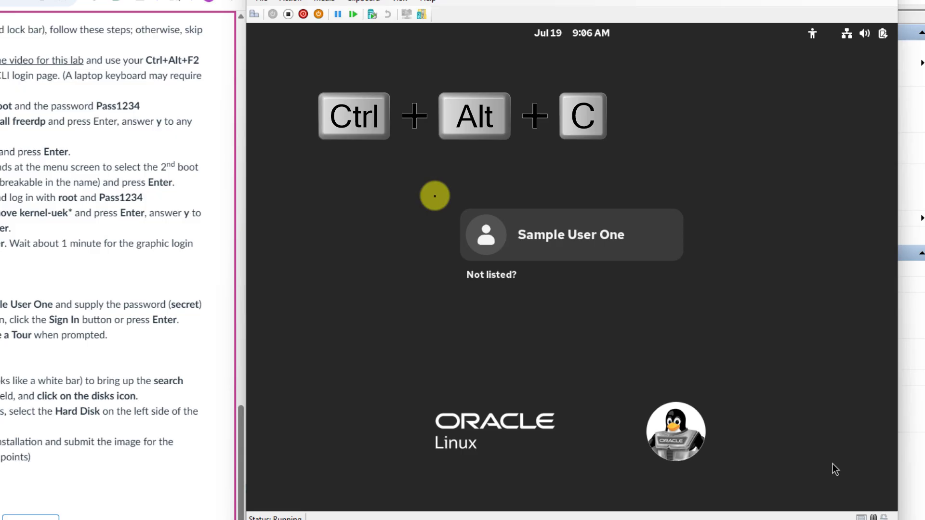
Step: Switch to the Ctrl+Alt+F2 text console and log in as root
key(ctrl+alt+F2)
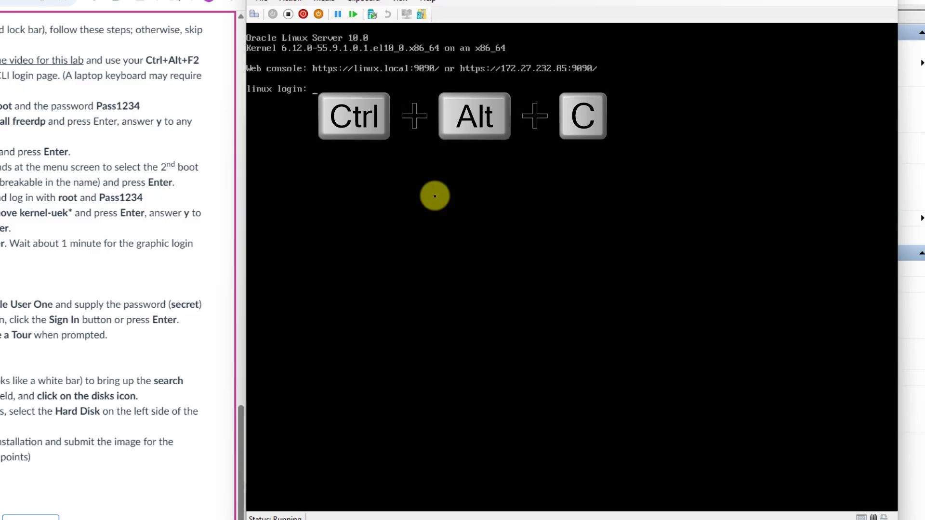
text(root)
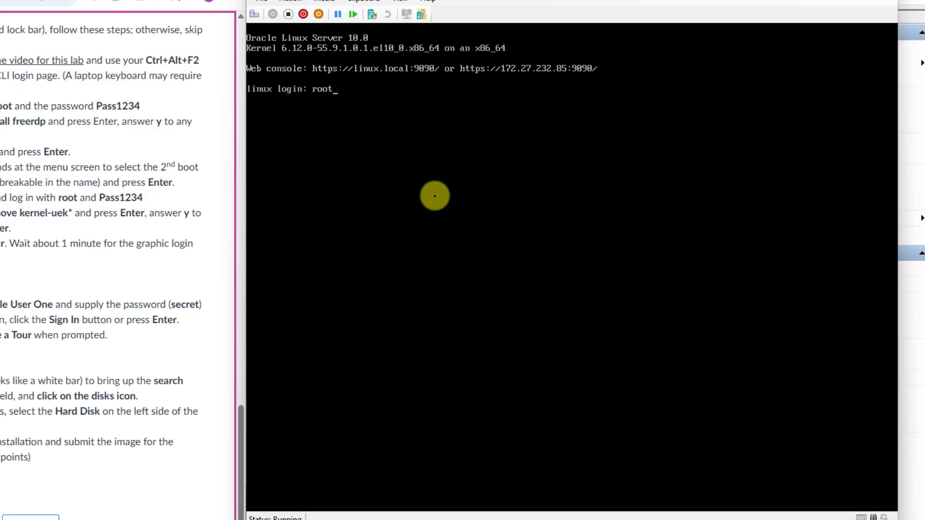
key(Return)
key(Return)
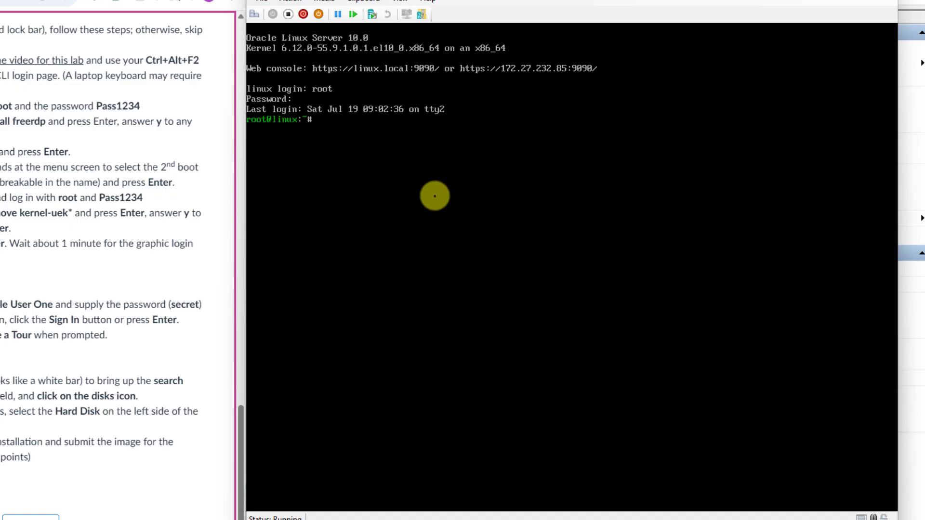
Step: Remove all eight kernel-uek* packages with dnf, then reboot the VM
text(d)
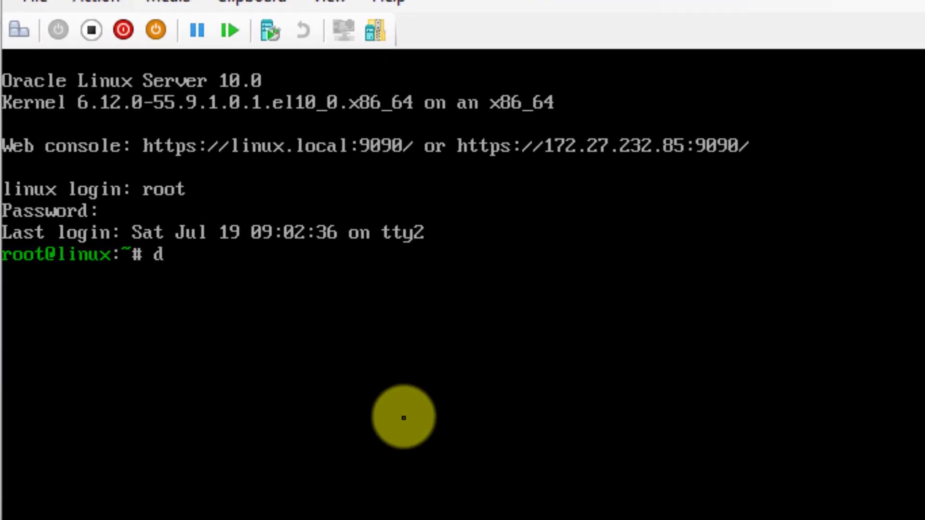
text(nf remove)
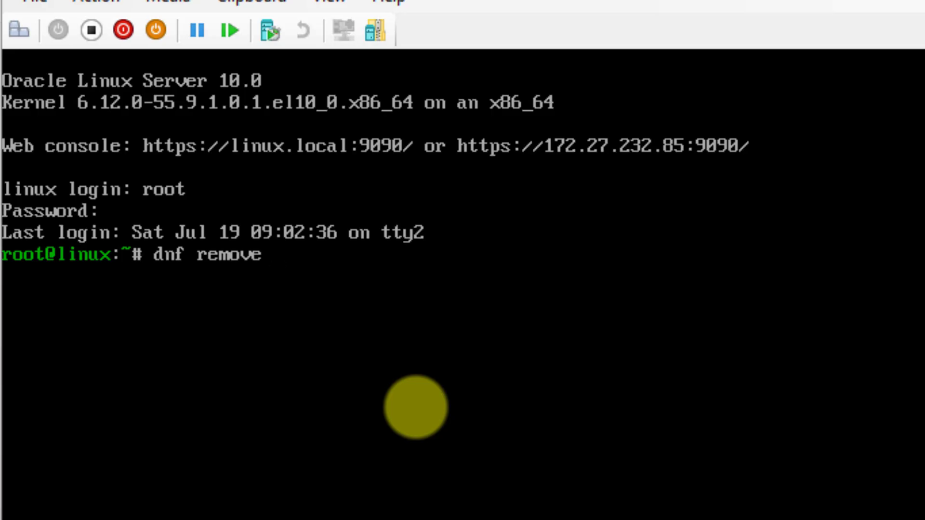
text(kernel-)
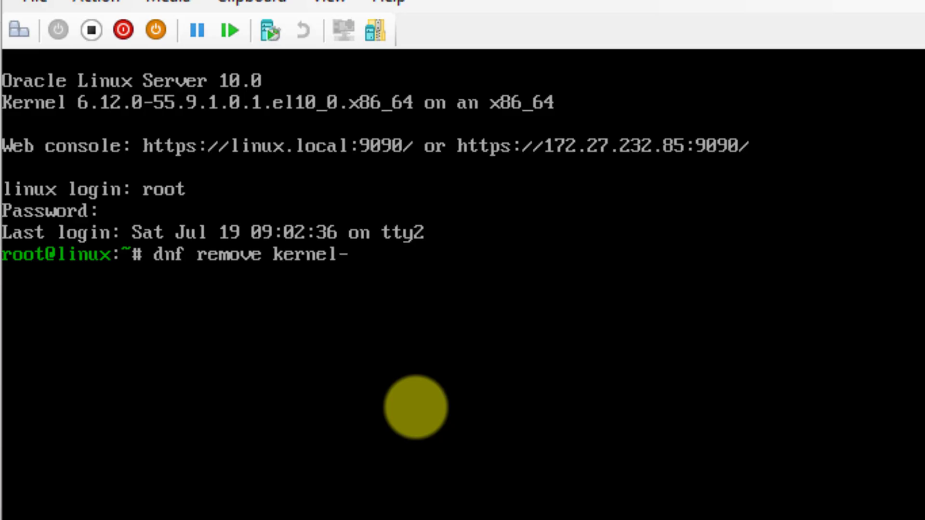
text(uek)
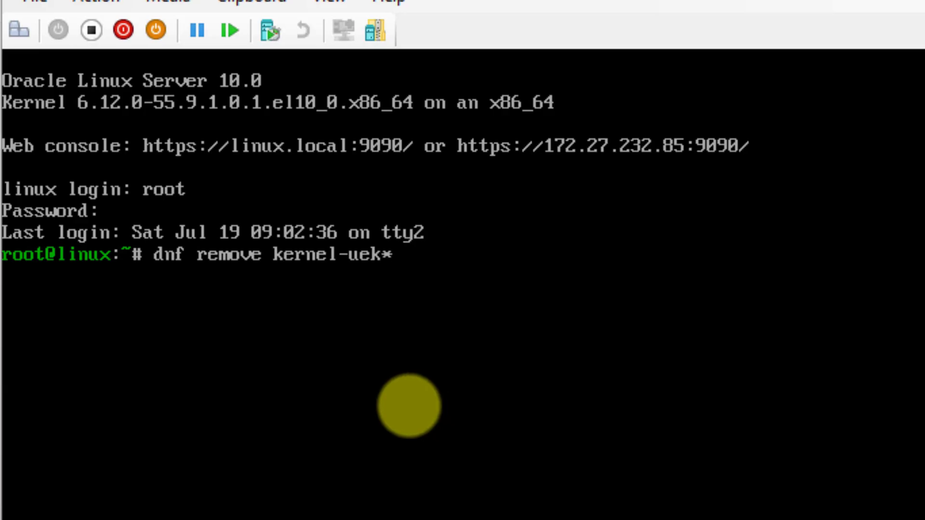
text(*)
key(Return)
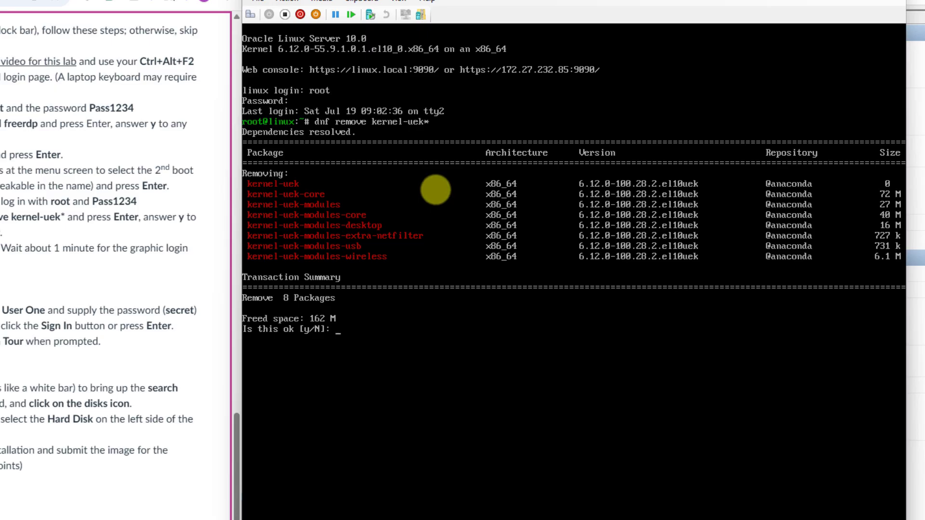
text(y)
key(Return)
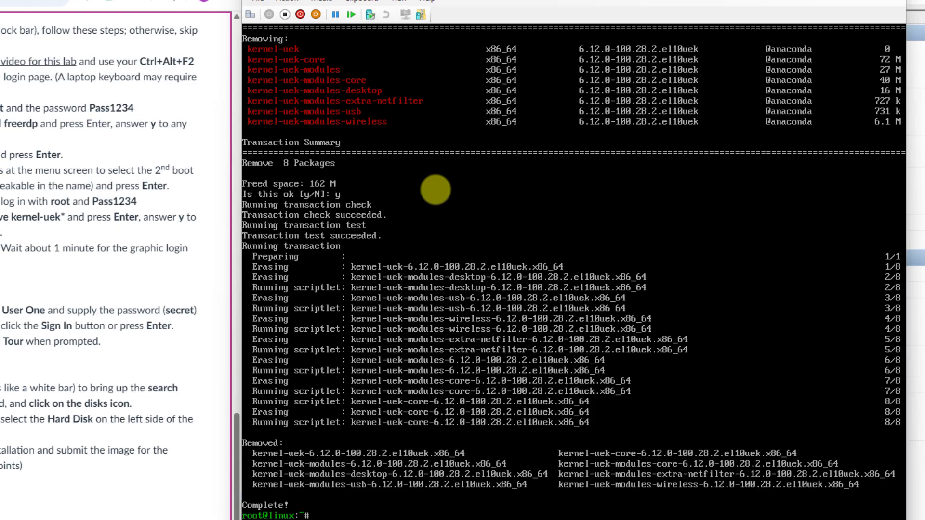
text(reboot)
key(Return)
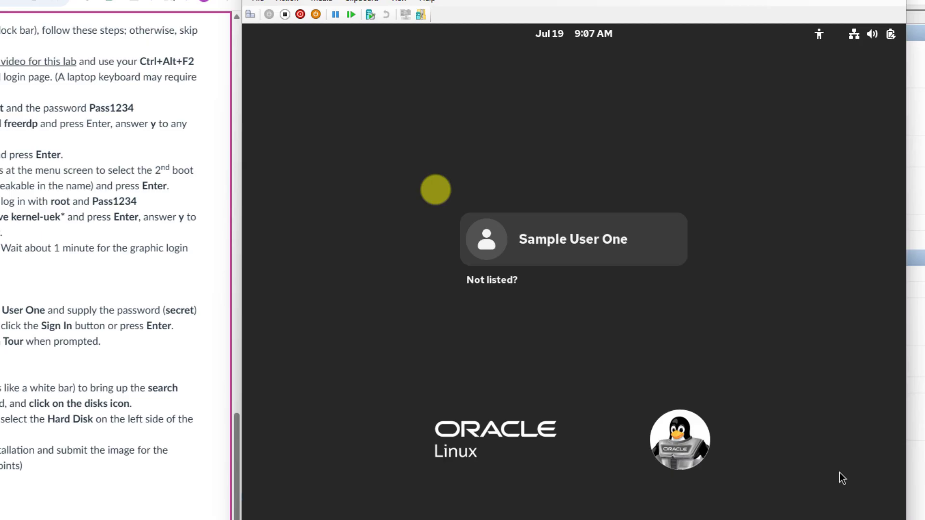
Step: Sign in as the listed standard user by entering the account password
click(568, 251)
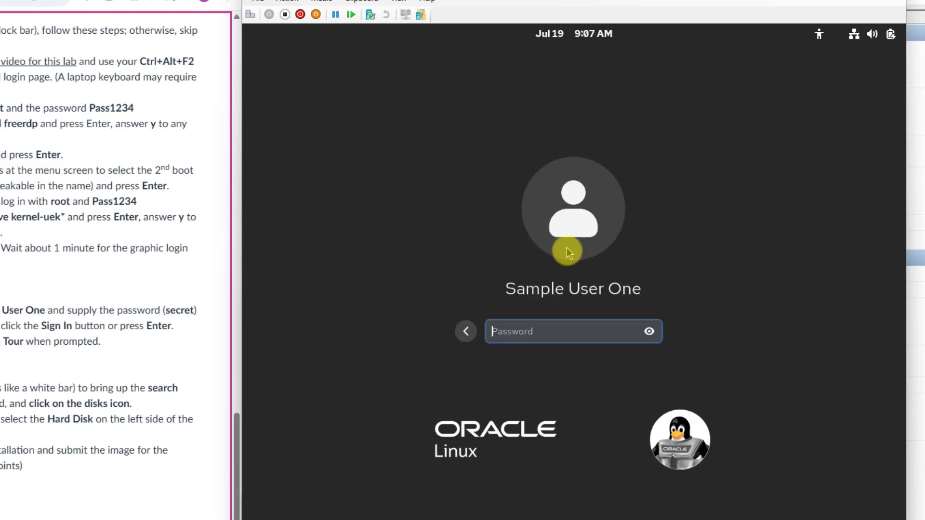
text(secr)
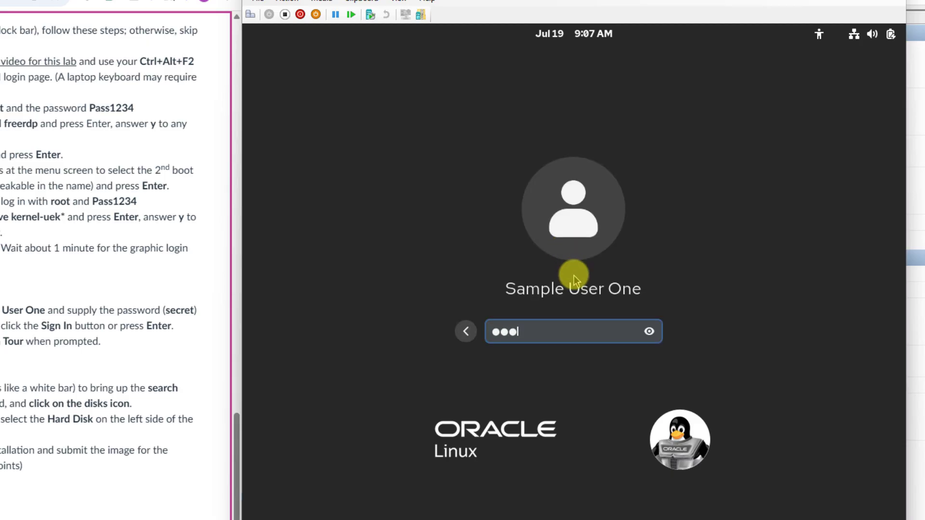
text(et)
key(Return)
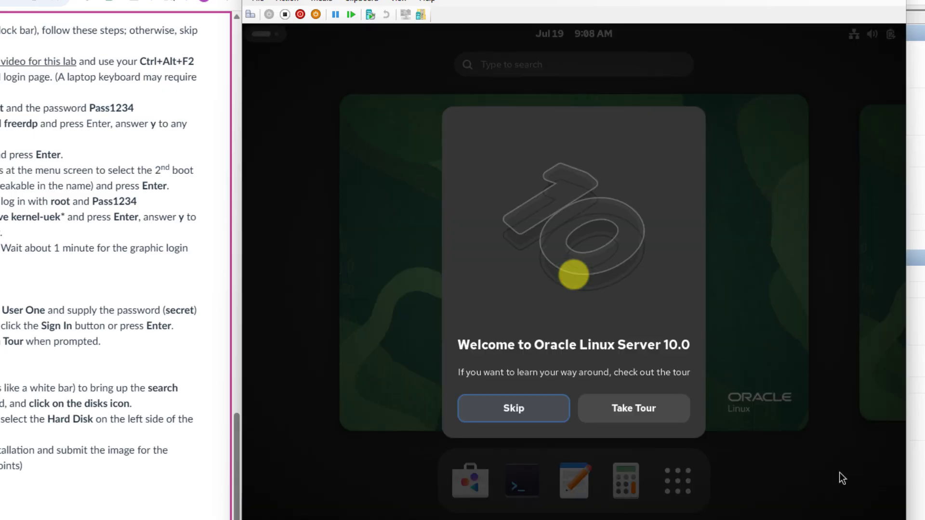
Step: Skip the Oracle Linux Server 10.0 welcome tour and bring up the activities overview
click(514, 409)
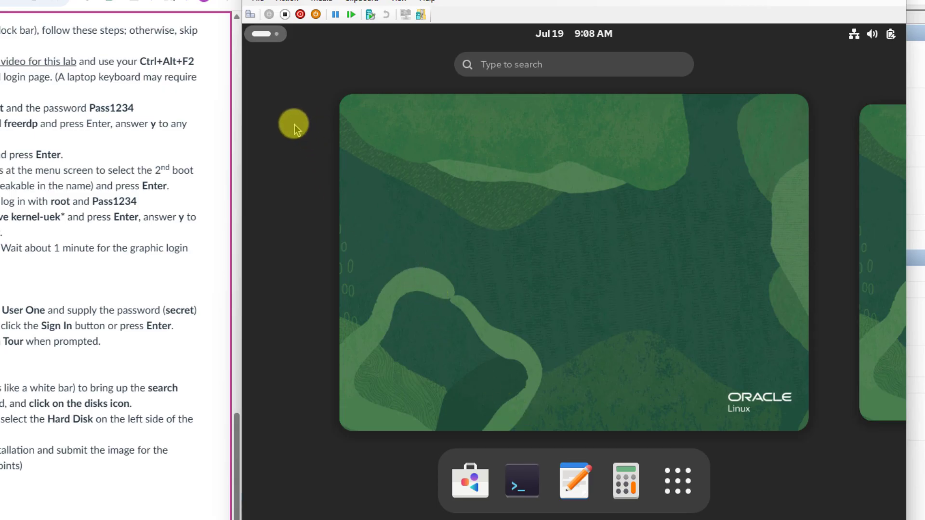
click(264, 37)
Step: Search 'disks', launch Disks, and select the 54 GB Hard Disk to view its partitions
click(263, 37)
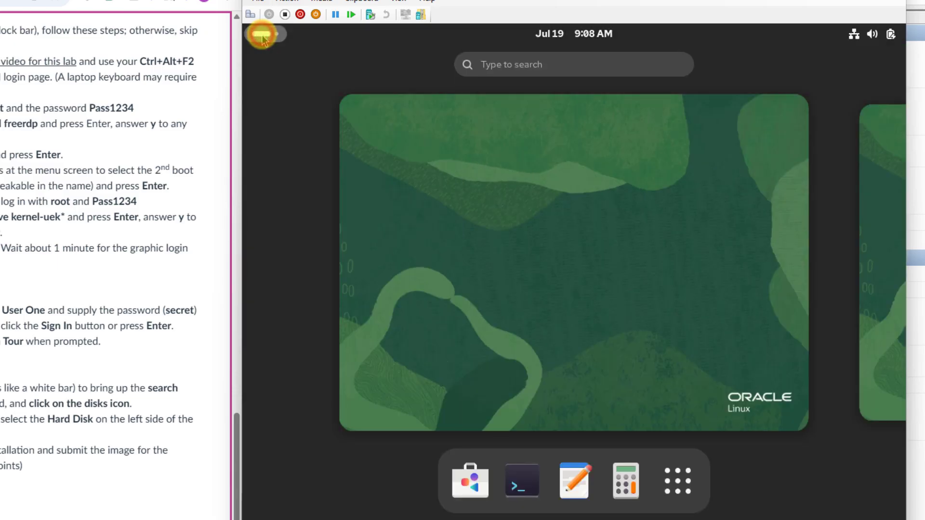
click(262, 34)
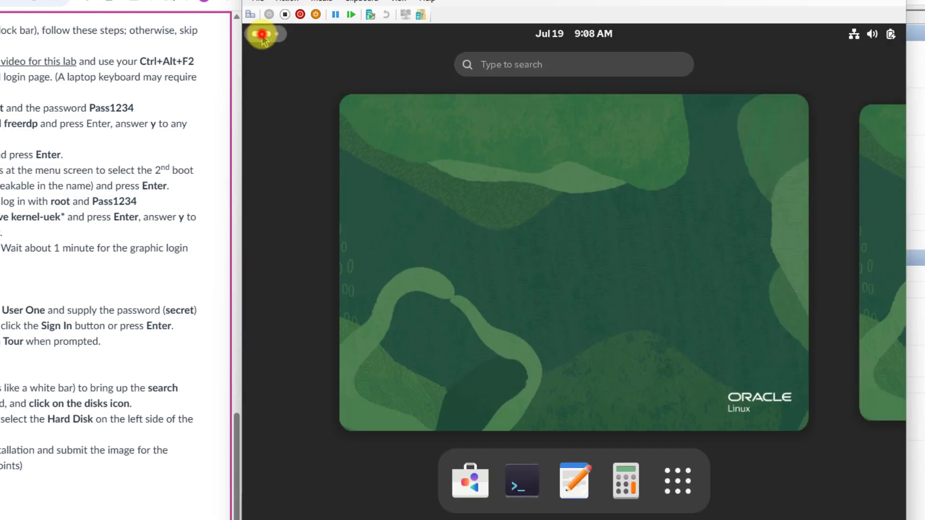
click(262, 35)
click(532, 66)
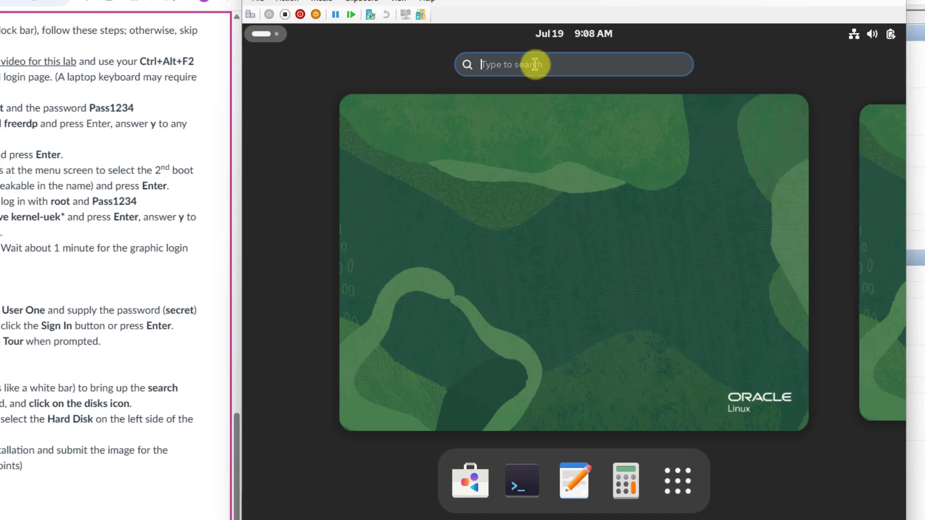
text(disks)
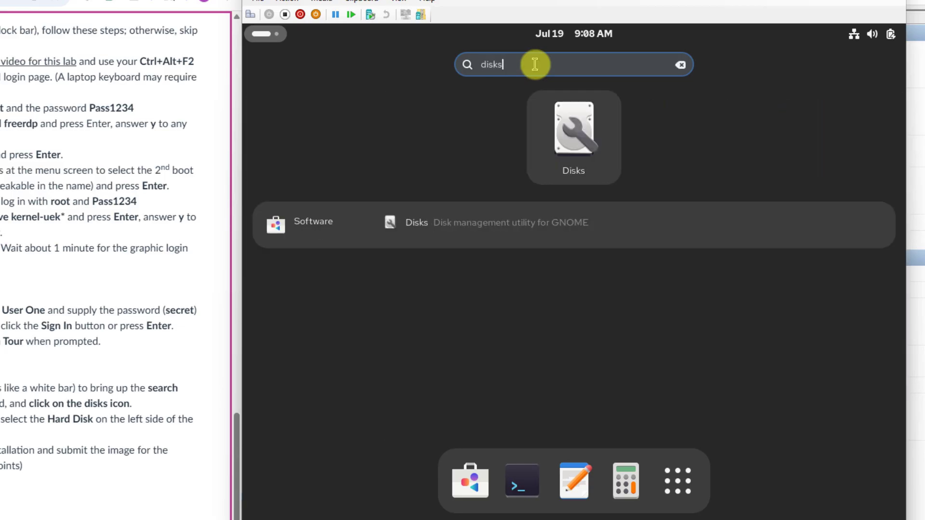
click(573, 136)
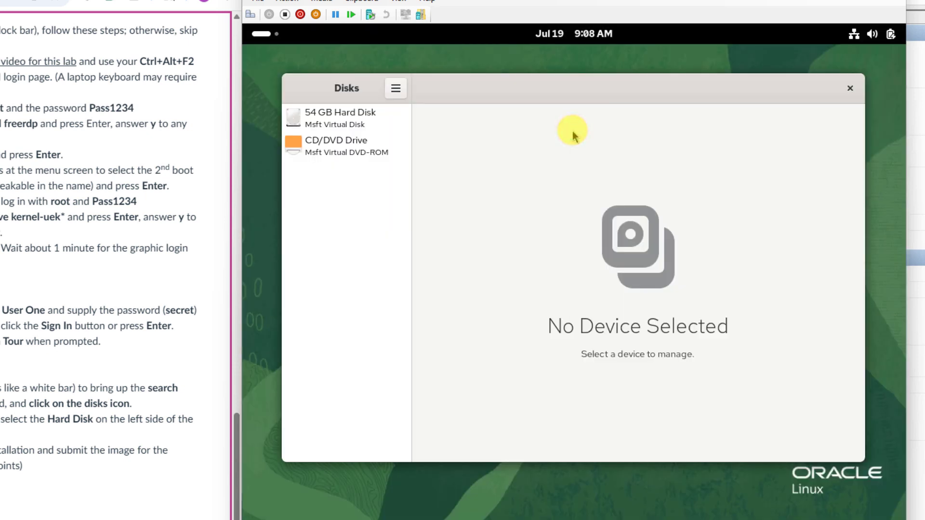
click(342, 124)
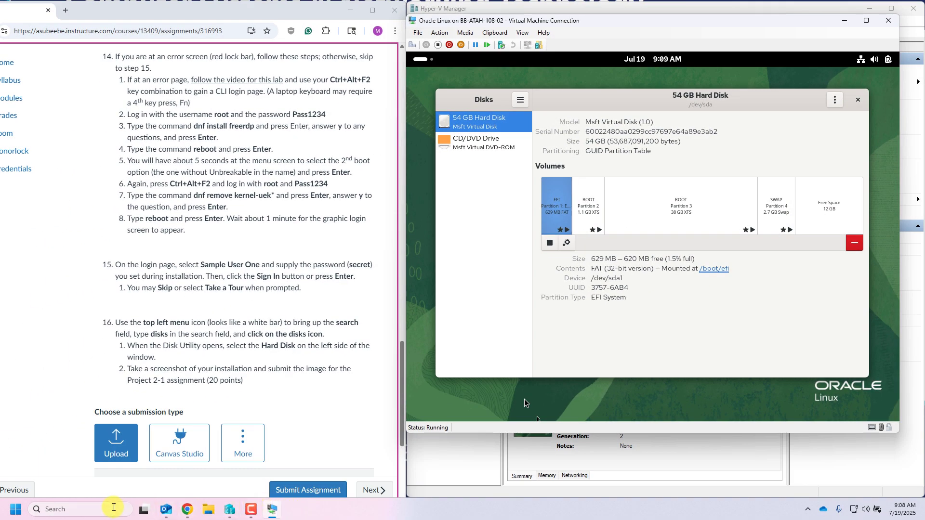
Step: Launch Snipping Tool from Windows search and capture a region around the VM's Disks window
click(110, 509)
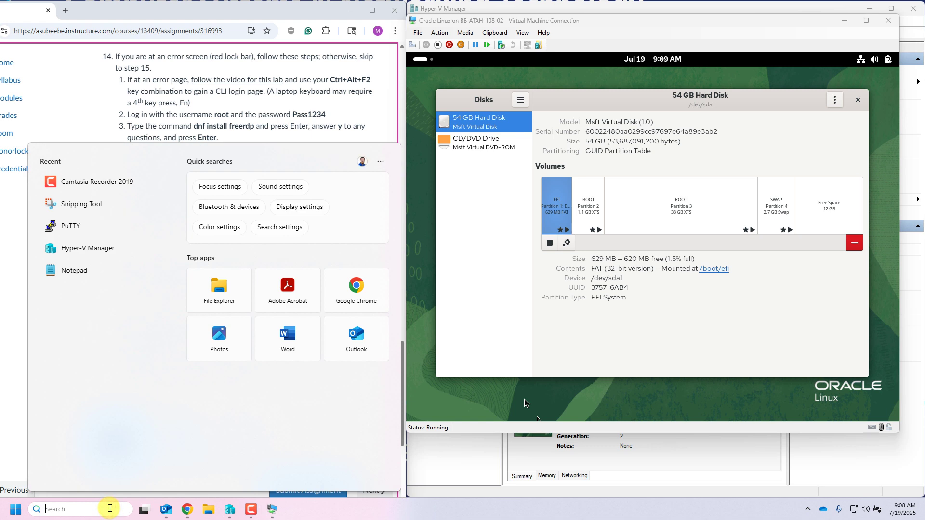
text(snip)
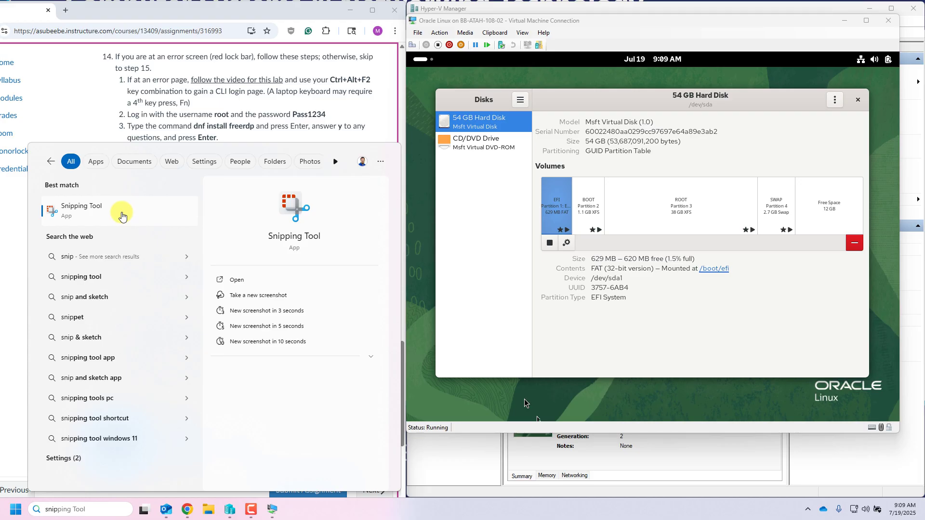
click(122, 216)
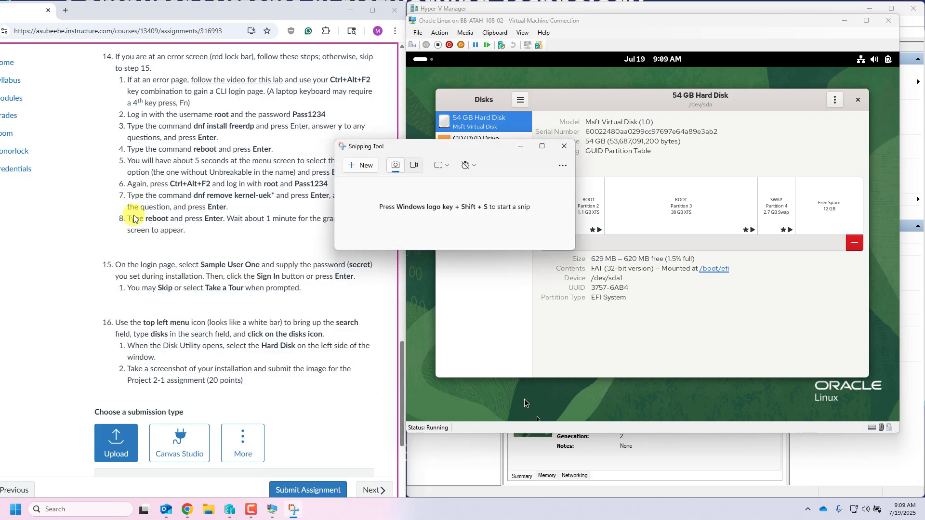
click(363, 170)
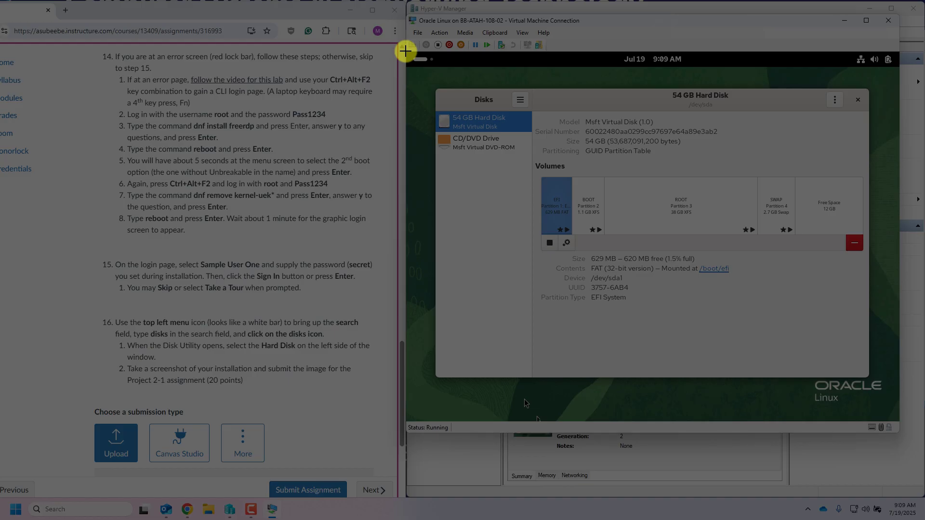
drag(405, 50, 898, 421)
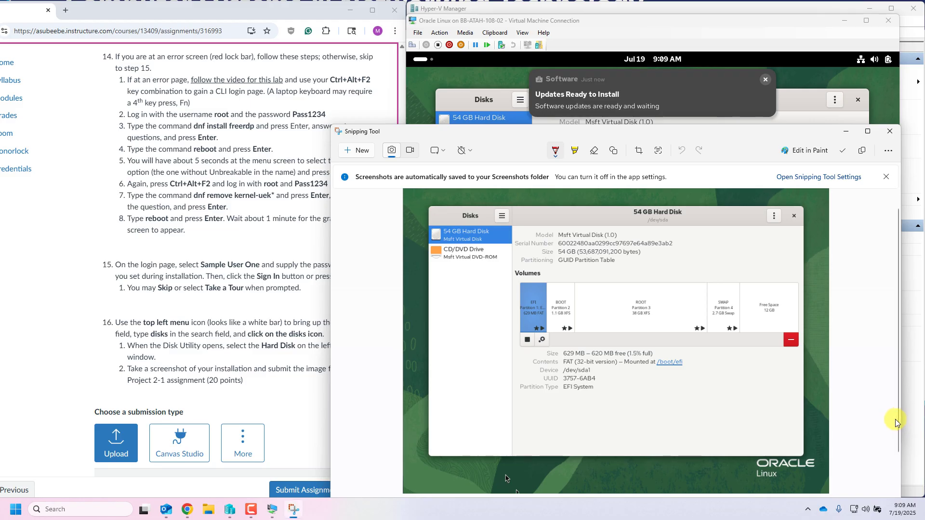
Step: Save the screenshot as Project2-1.png in the Labs\Answers folder, replacing the existing file
drag(596, 130, 450, 14)
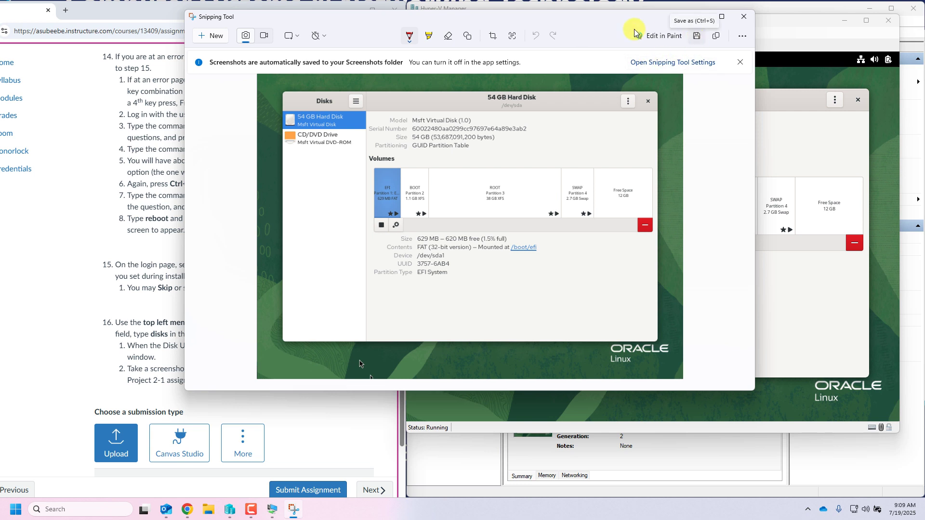
drag(531, 21, 618, 34)
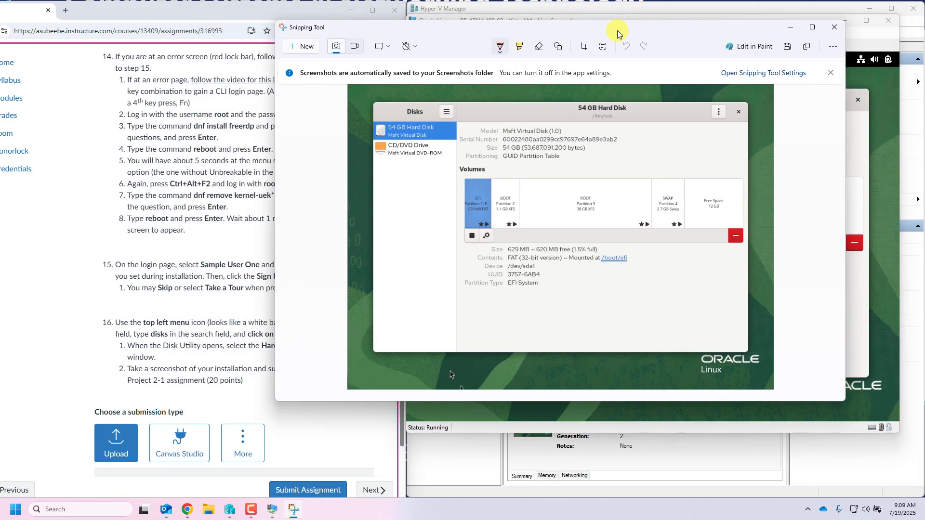
click(788, 46)
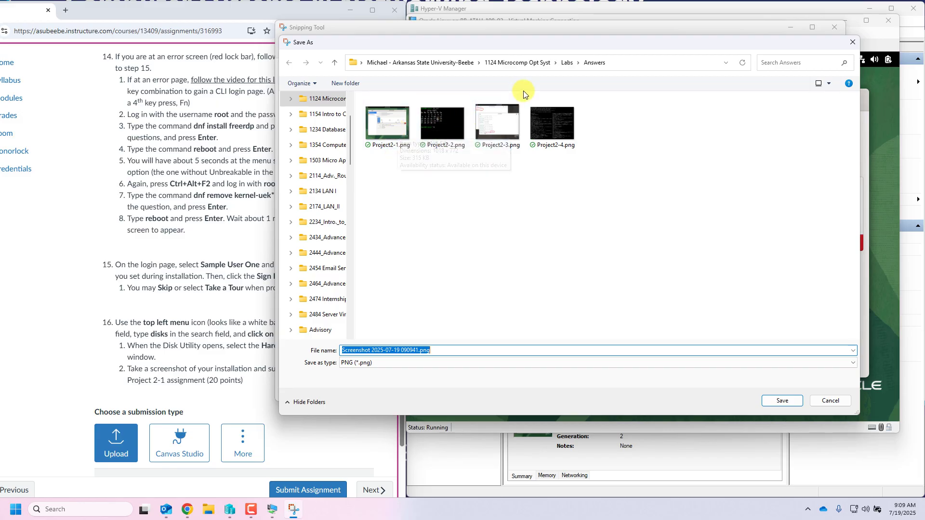
click(536, 68)
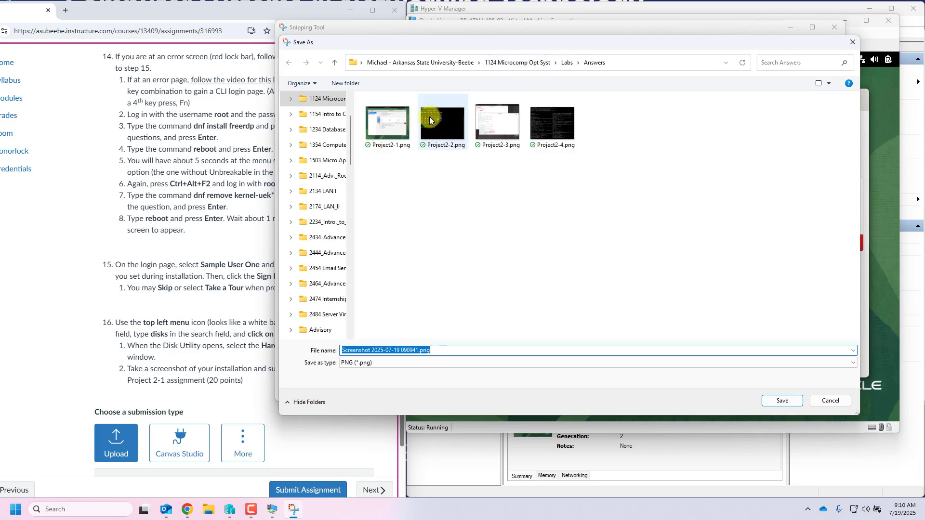
click(393, 130)
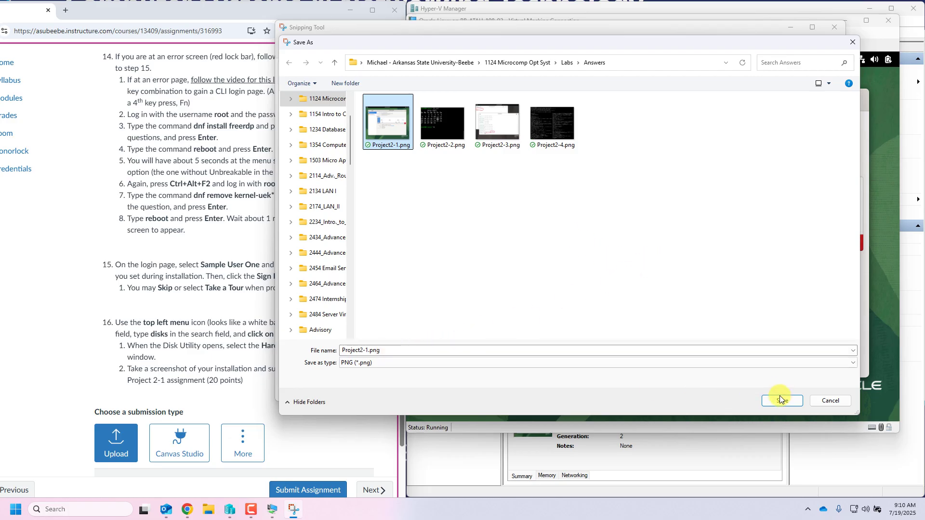
click(842, 404)
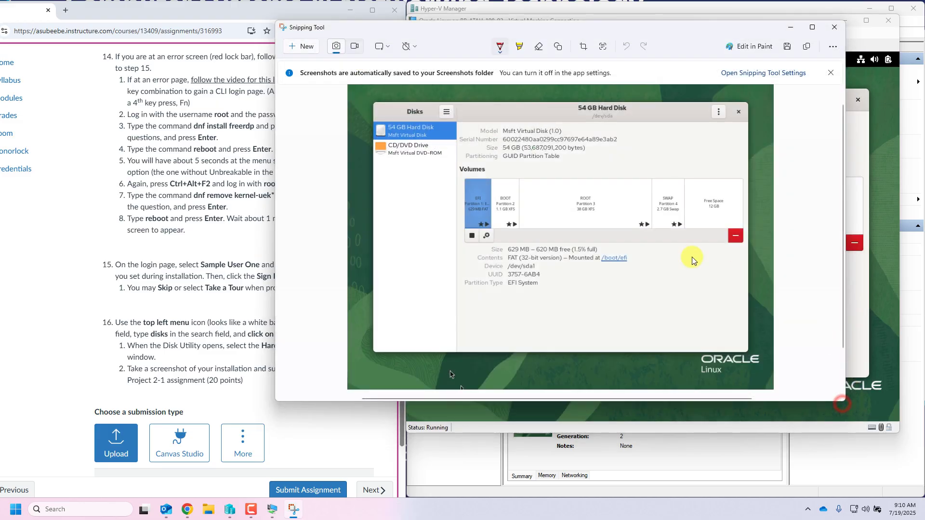
Step: Close Snipping Tool and choose Upload as the Project 2-1 submission type, revealing the drop zone
click(836, 30)
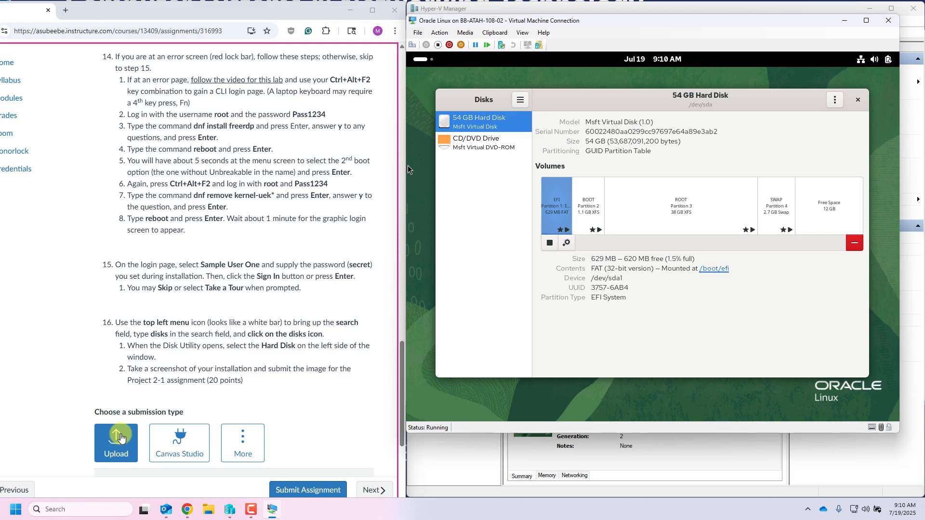
click(120, 438)
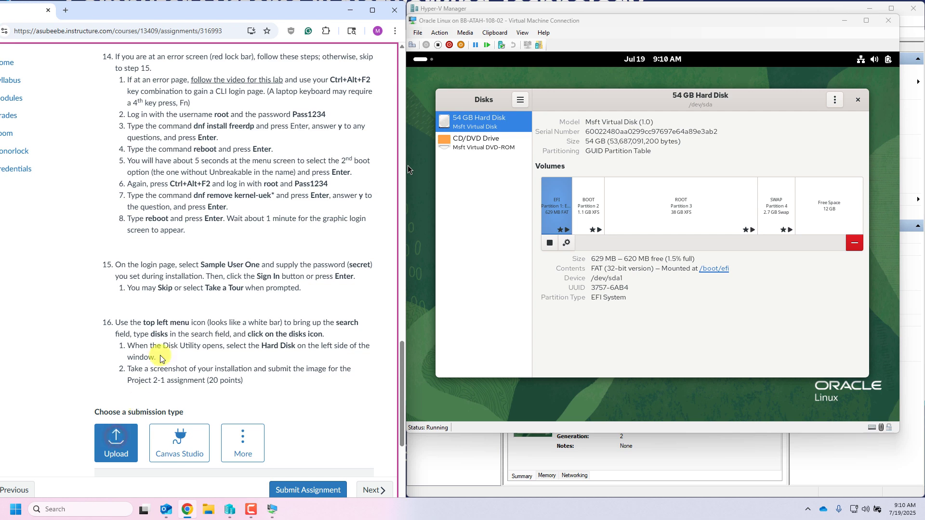
scroll(160, 357, down, 4)
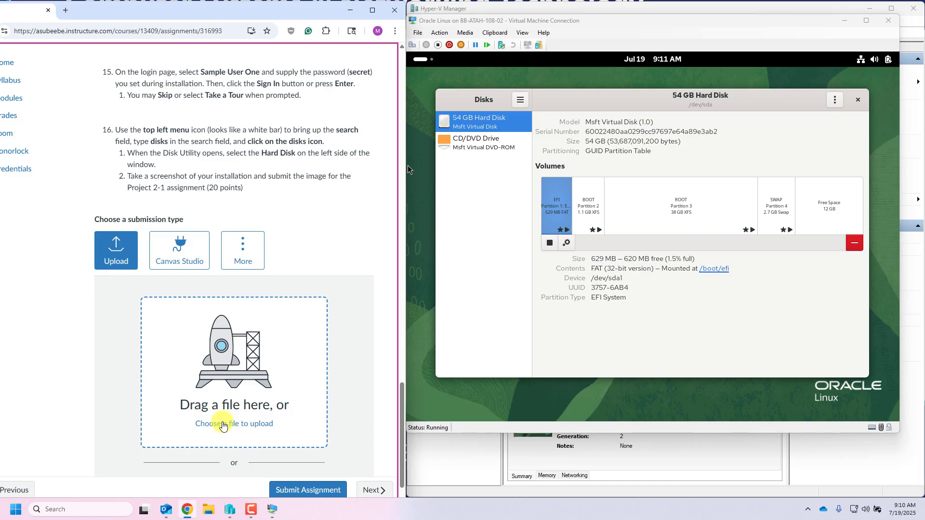
Step: Attach Project2-1.png from 1124 Microcomp Opt Syst > Labs > Answers to the submission
click(222, 425)
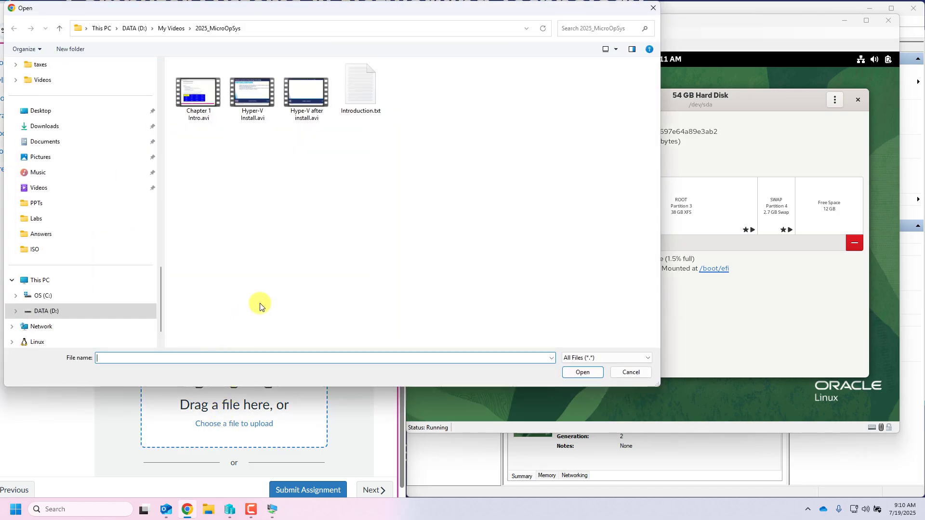
scroll(113, 186, up, 3)
scroll(113, 183, up, 12)
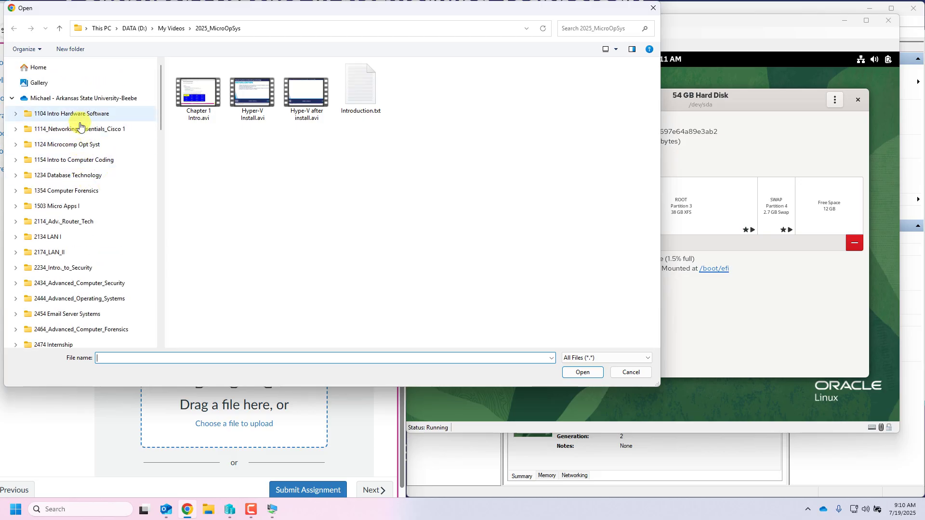
click(79, 151)
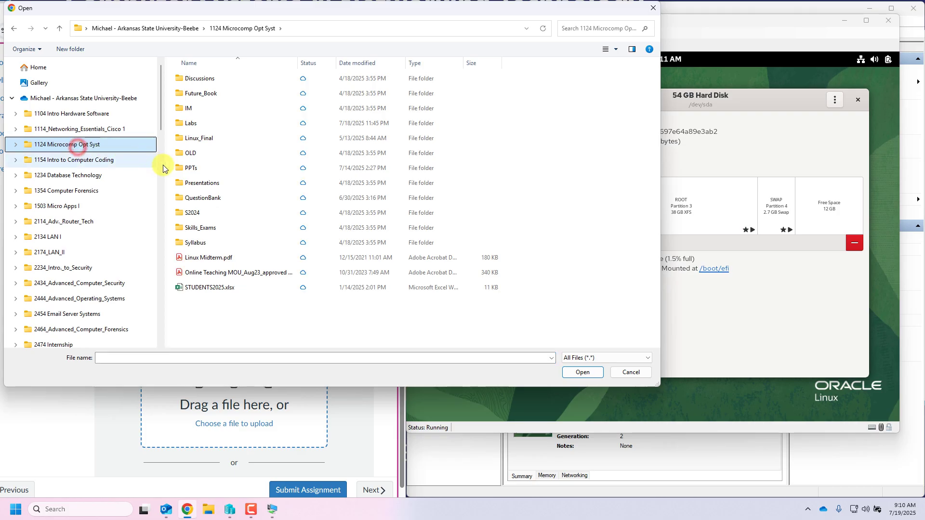
double_click(190, 123)
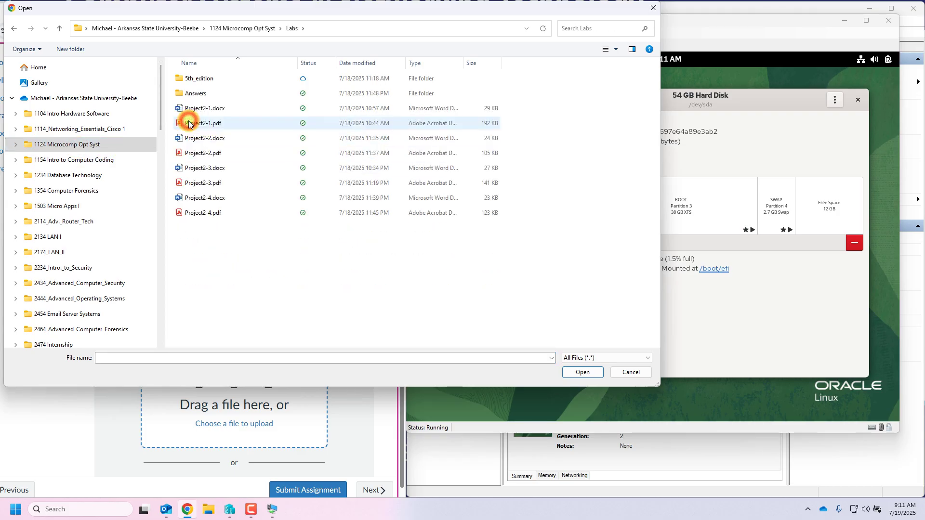
double_click(190, 93)
click(191, 99)
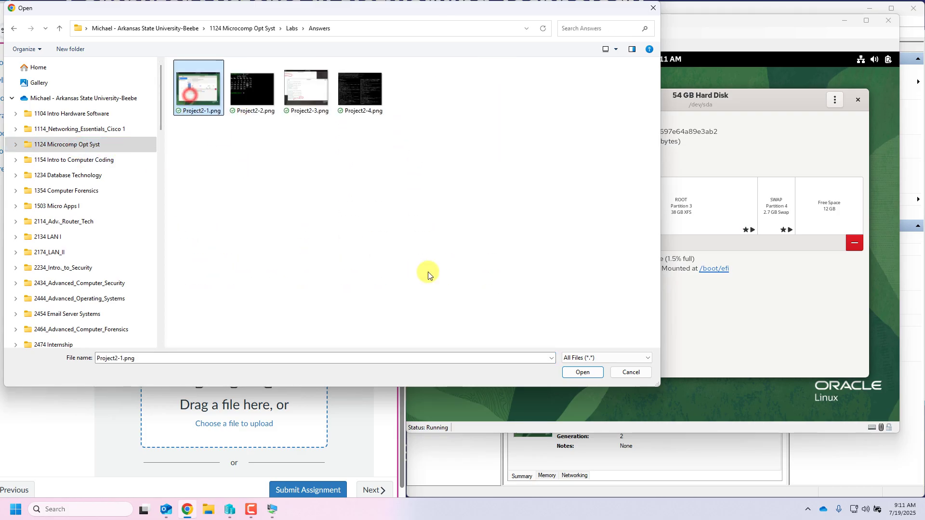
click(577, 372)
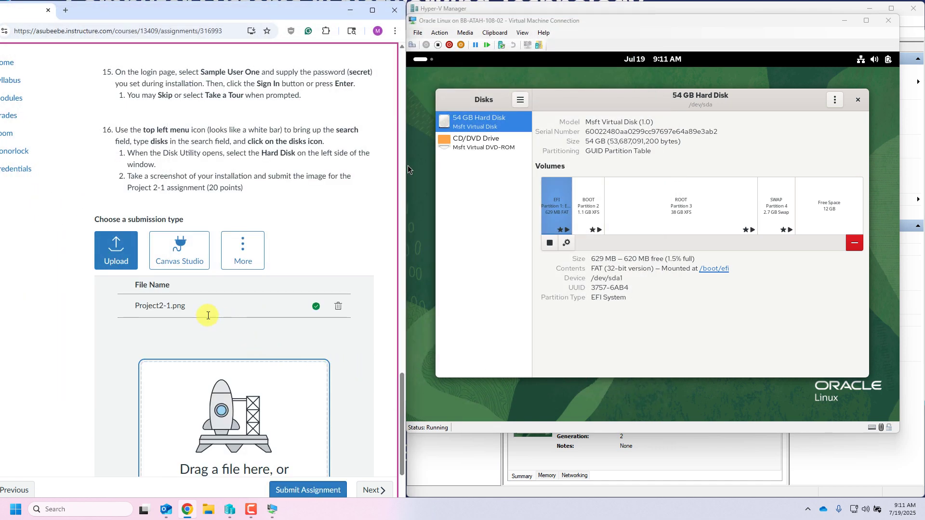
scroll(222, 322, down, 1)
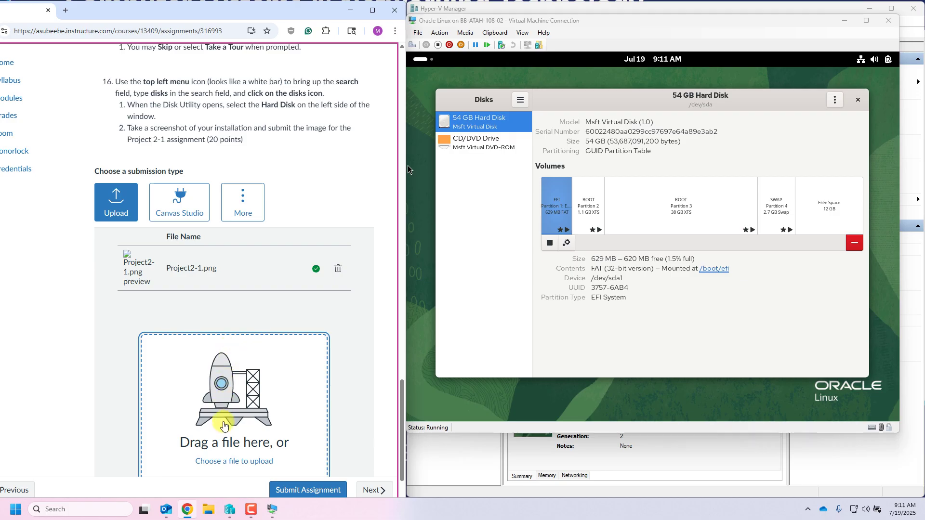
click(224, 425)
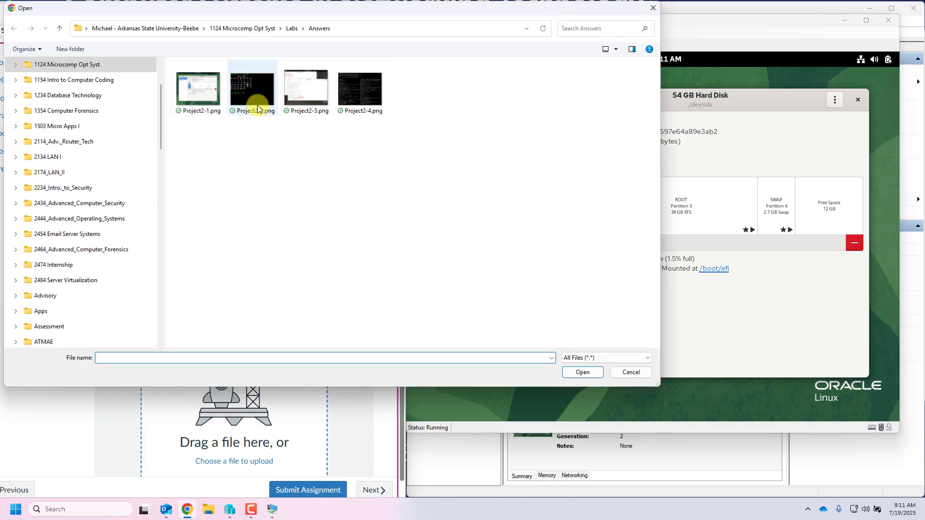
click(258, 107)
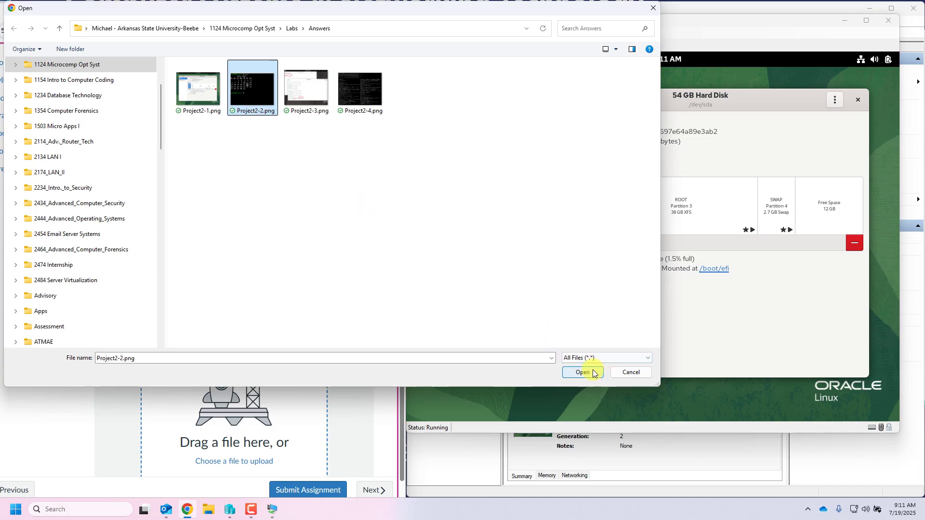
click(592, 371)
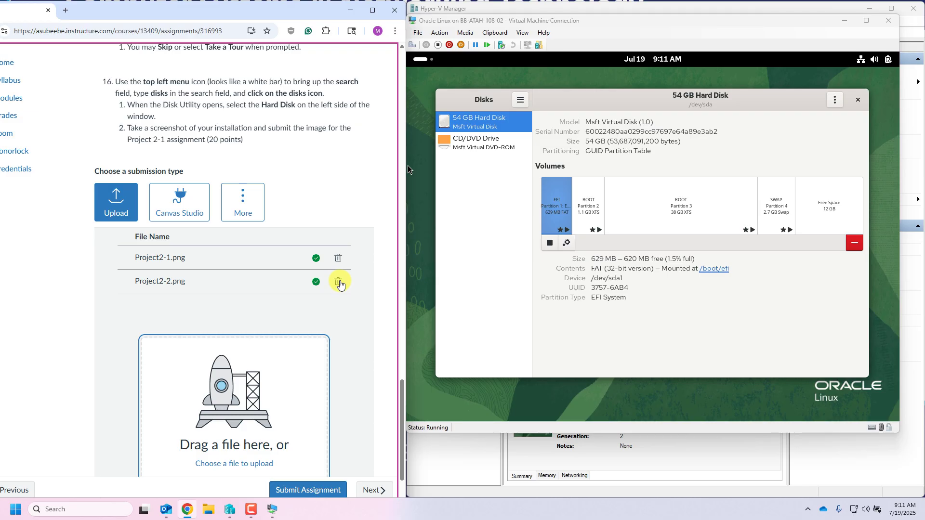
click(339, 284)
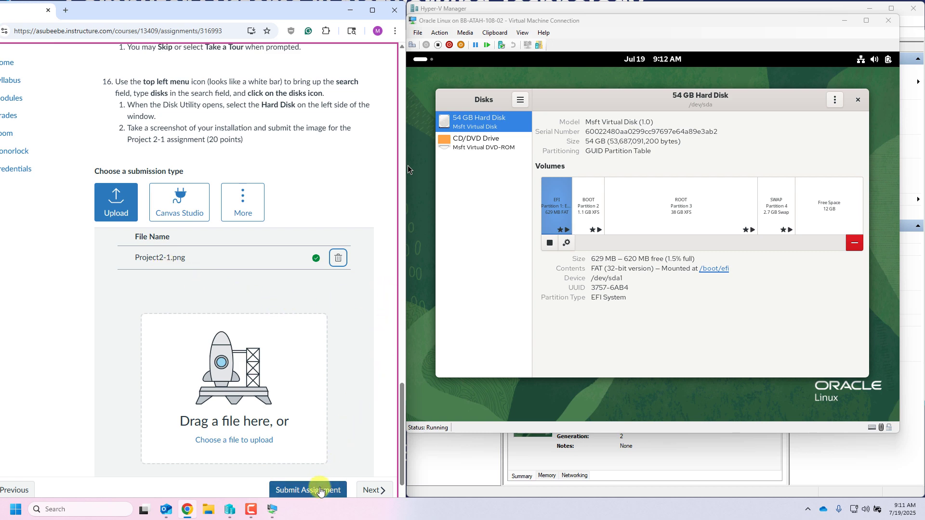
Step: Submit Project 2-1 and review the Project2-1.png Disks screenshot in the submission preview
click(321, 491)
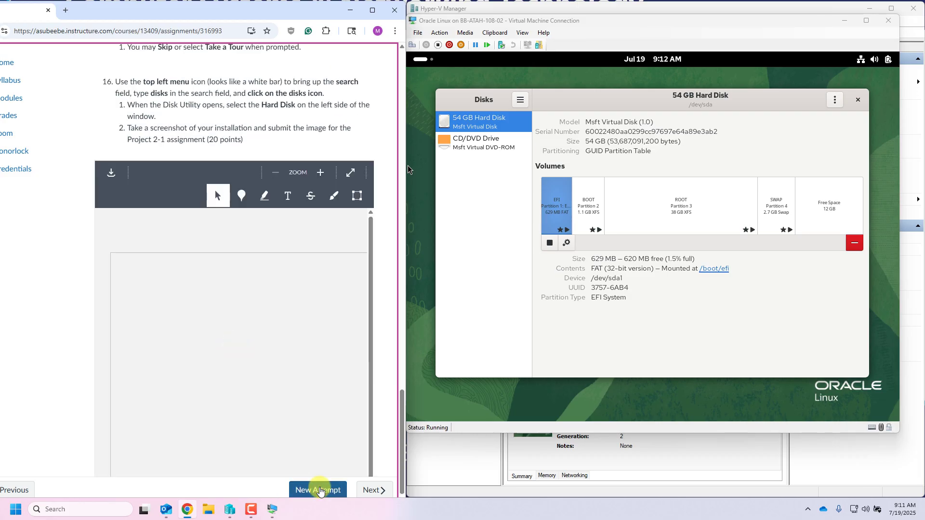
scroll(386, 368, down, 2)
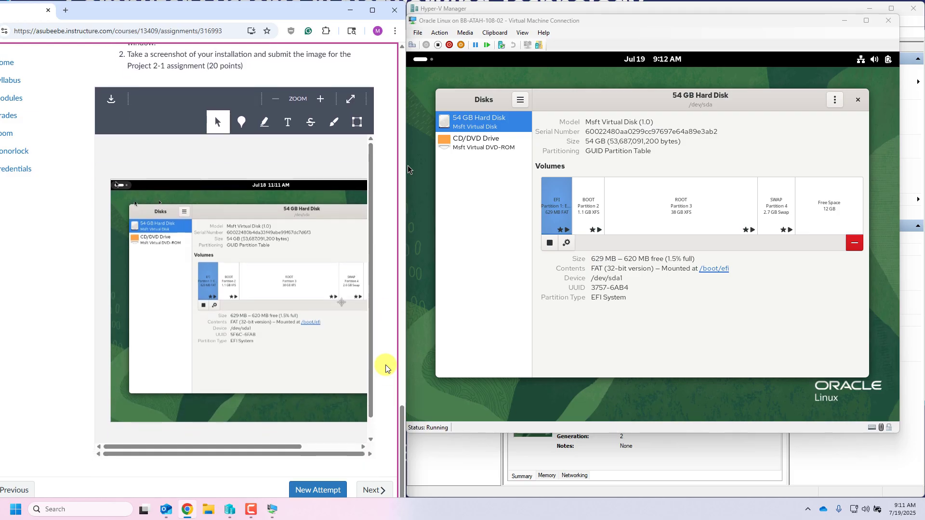
scroll(386, 368, down, 1)
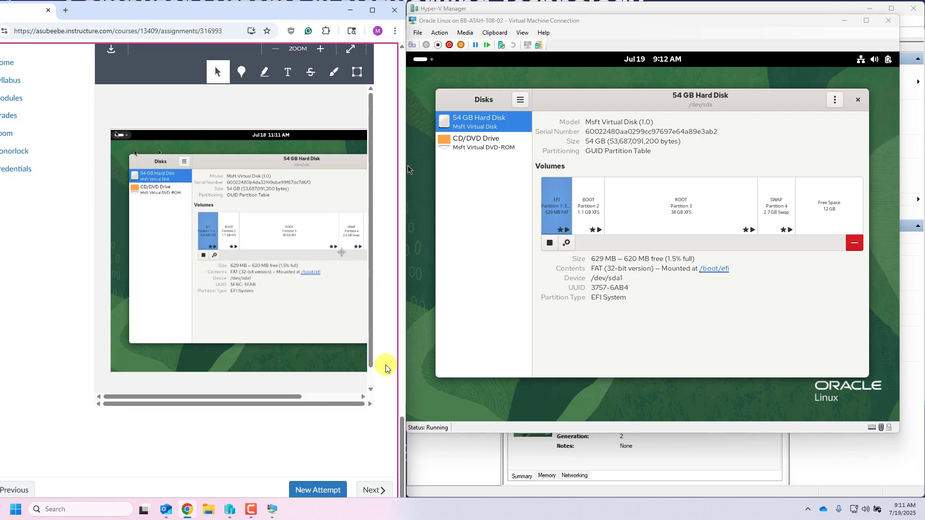
scroll(386, 368, up, 4)
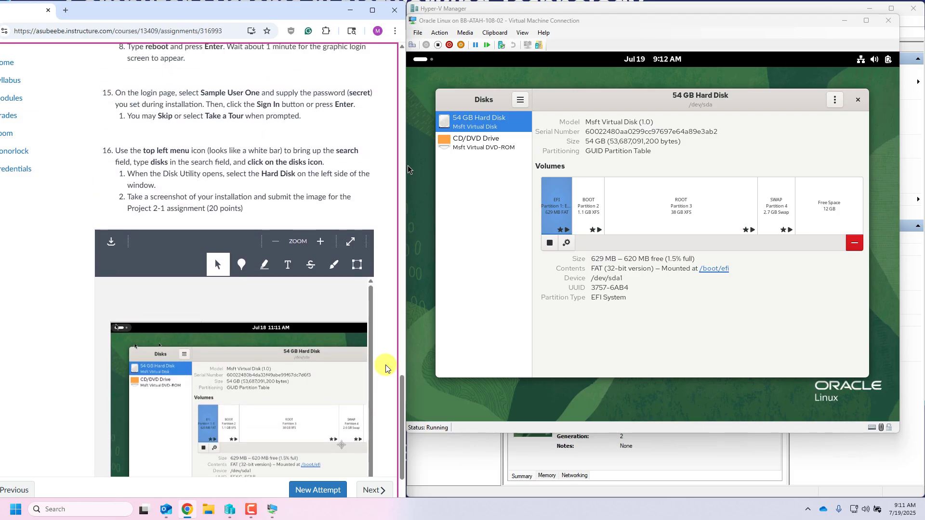